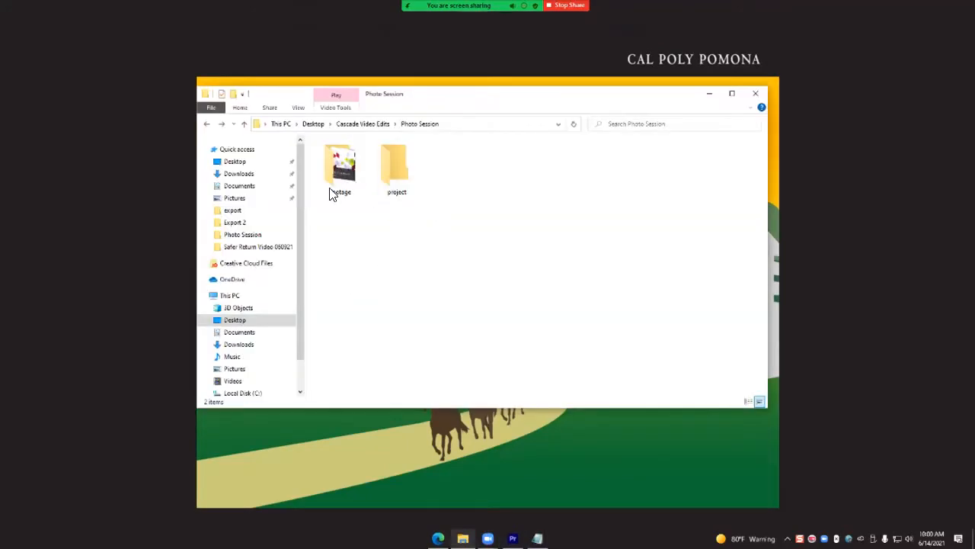
- Open the footage folder inside Photo Session and select the zoom_0.mp4 video
{"action": "left_click_drag", "start_coordinate": [481, 103], "coordinate": [479, 98]}
{"action": "left_click", "coordinate": [350, 174]}
{"action": "double_click", "coordinate": [350, 174]}
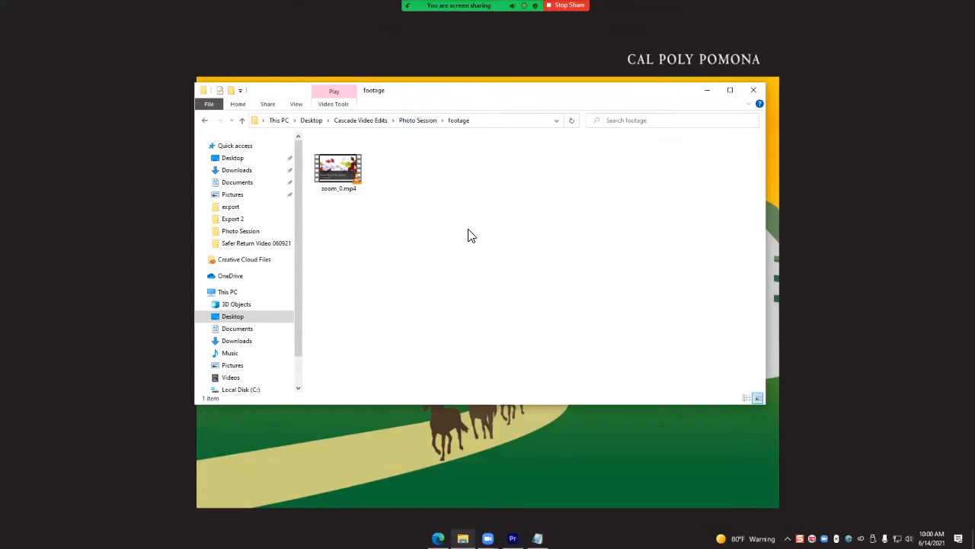
{"action": "left_click", "coordinate": [344, 174]}
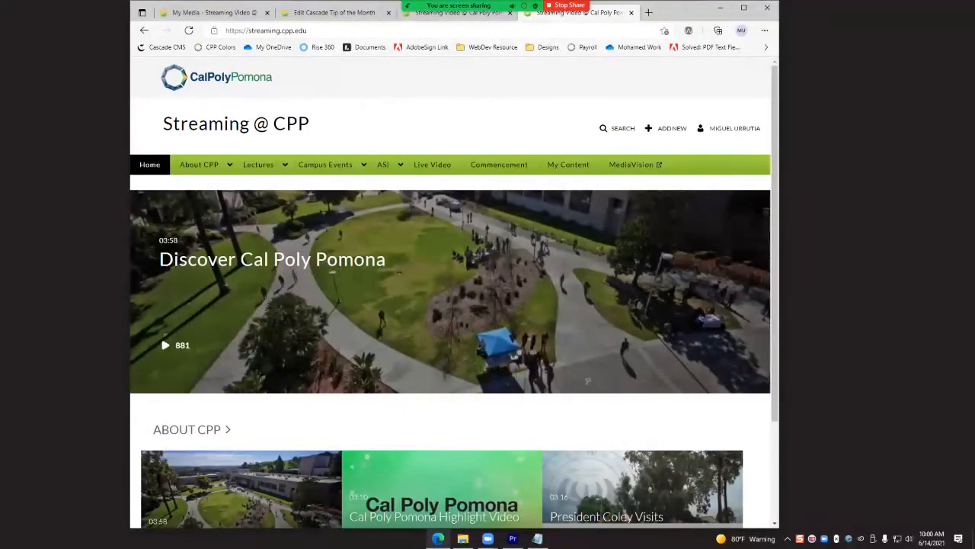
- Open the Media Upload page on the Streaming @ CPP website
{"action": "left_click", "coordinate": [665, 128]}
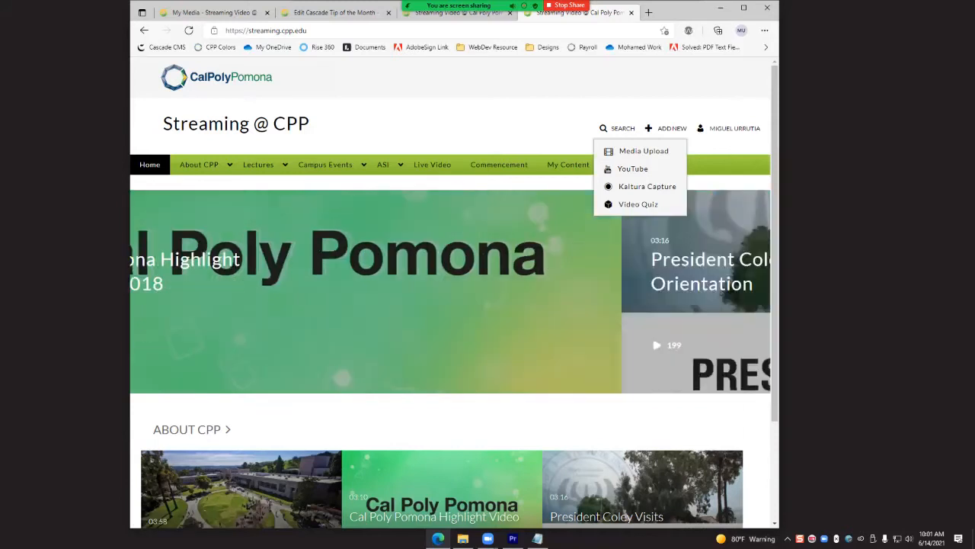
{"action": "left_click", "coordinate": [623, 153]}
{"action": "right_click", "coordinate": [424, 283]}
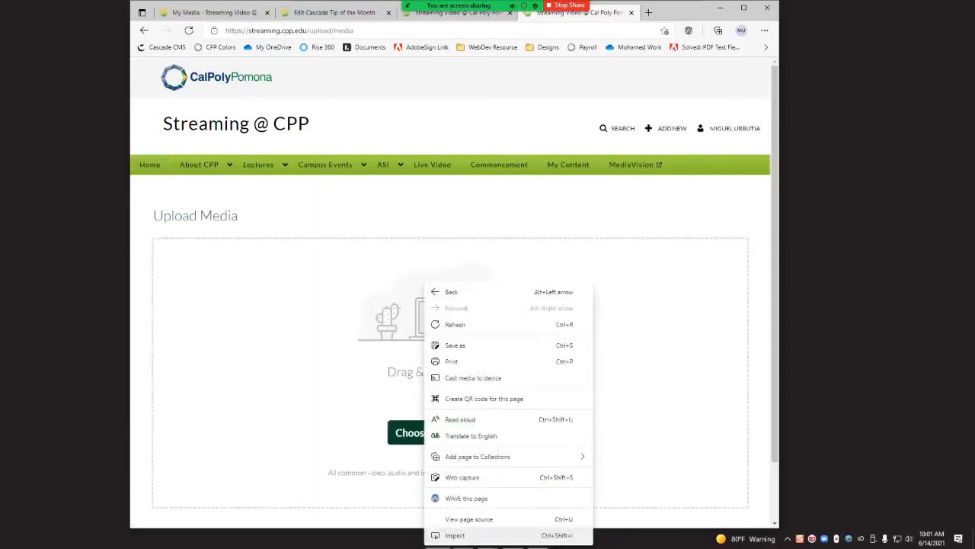
{"action": "key", "text": "Escape"}
- Add zoom_0.mp4 from the footage folder to the Upload Media page and review its publishing options
{"action": "left_click", "coordinate": [463, 537]}
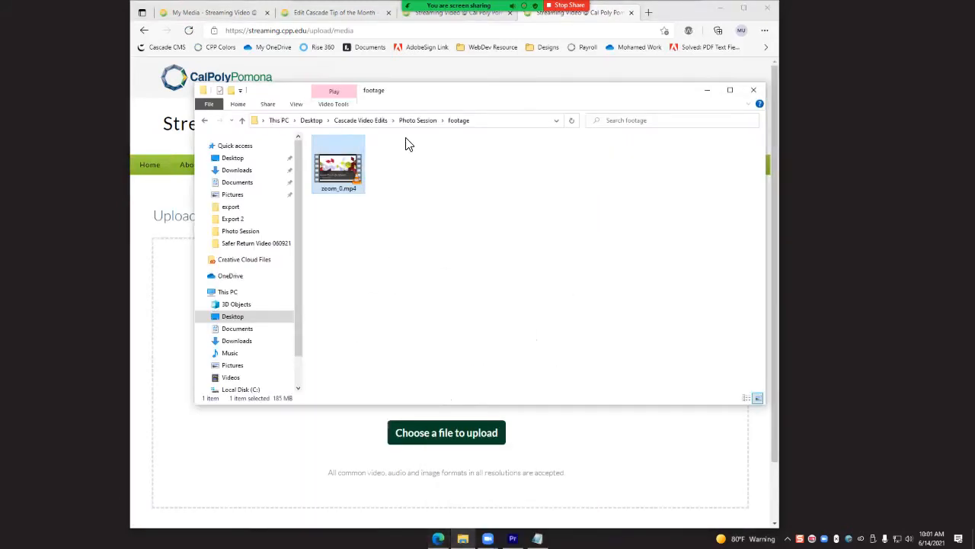
{"action": "left_click_drag", "start_coordinate": [480, 99], "coordinate": [897, 118]}
{"action": "left_click_drag", "start_coordinate": [756, 186], "coordinate": [449, 314]}
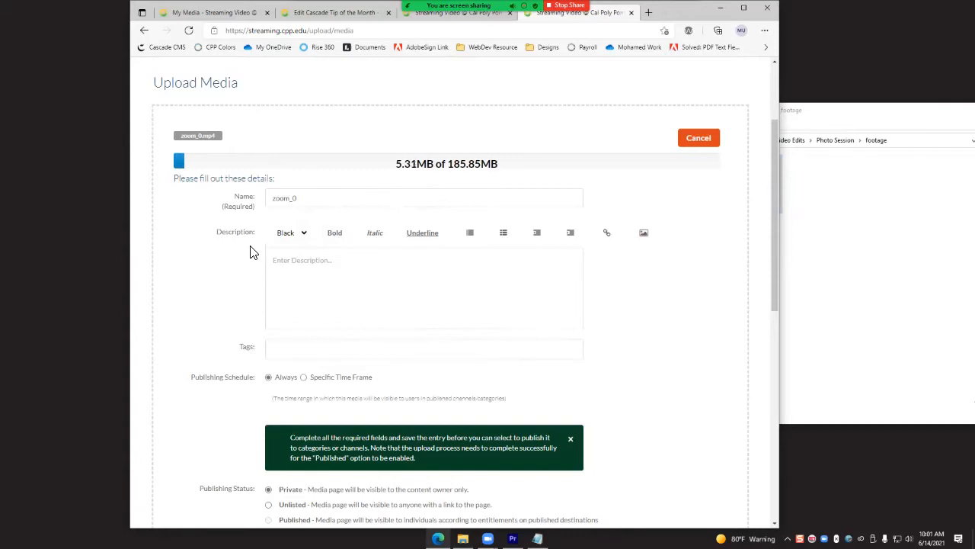
{"action": "scroll", "coordinate": [254, 252], "scroll_direction": "down", "scroll_amount": 4}
{"action": "left_click", "coordinate": [292, 308]}
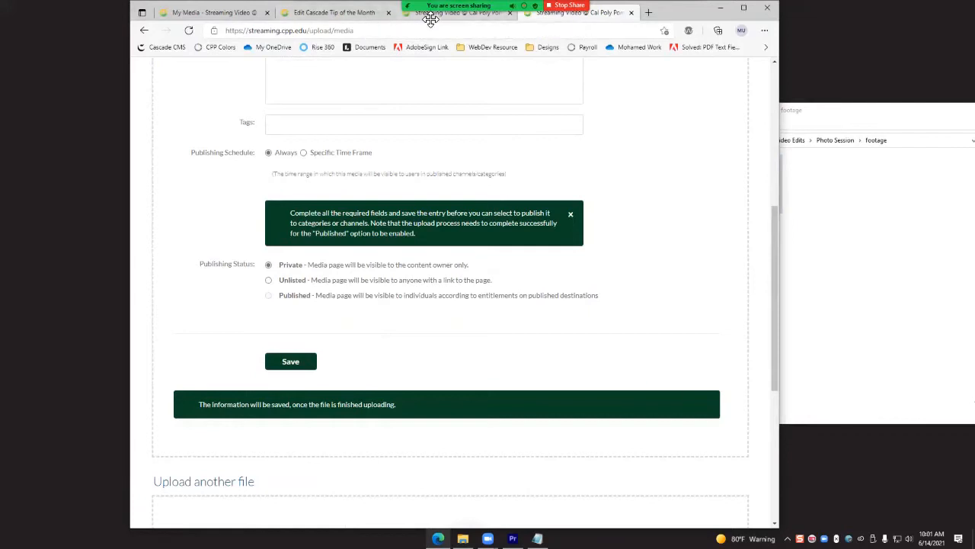
- Go to the media page of the existing "Cascade Tip of the Month - photos" video and look over its player
{"action": "left_click", "coordinate": [236, 14]}
{"action": "mouse_move", "coordinate": [325, 164]}
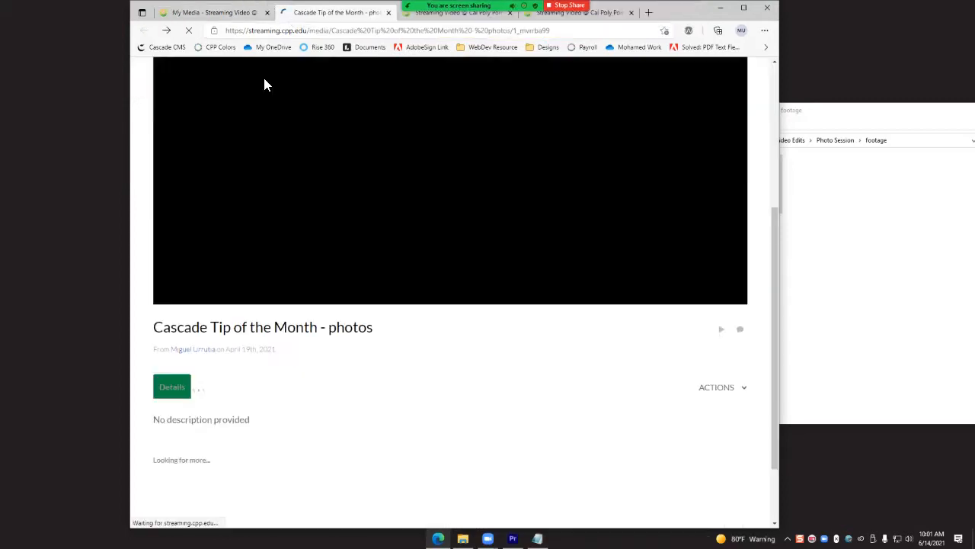
{"action": "scroll", "coordinate": [396, 252], "scroll_direction": "up", "scroll_amount": 3}
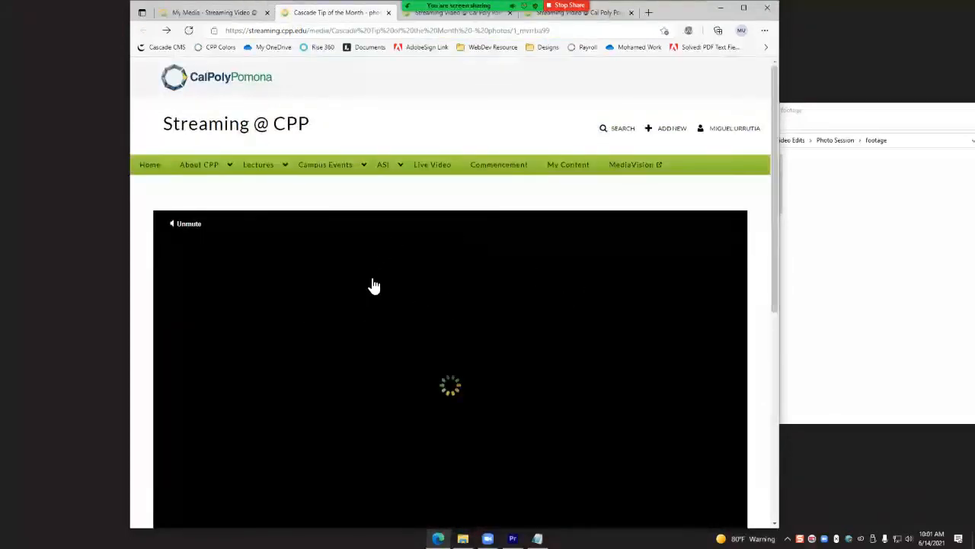
{"action": "scroll", "coordinate": [374, 285], "scroll_direction": "down", "scroll_amount": 5}
{"action": "scroll", "coordinate": [450, 251], "scroll_direction": "up", "scroll_amount": 3}
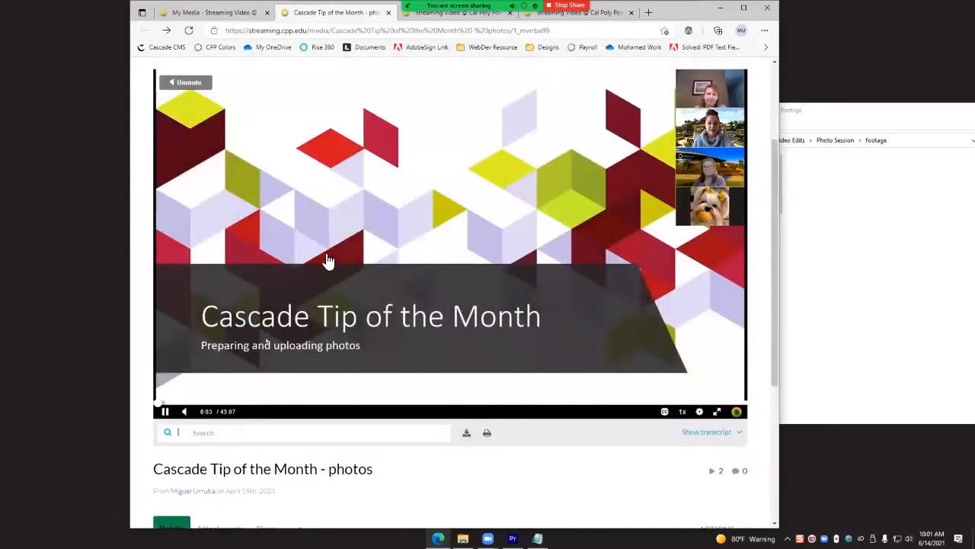
{"action": "scroll", "coordinate": [336, 240], "scroll_direction": "down", "scroll_amount": 2}
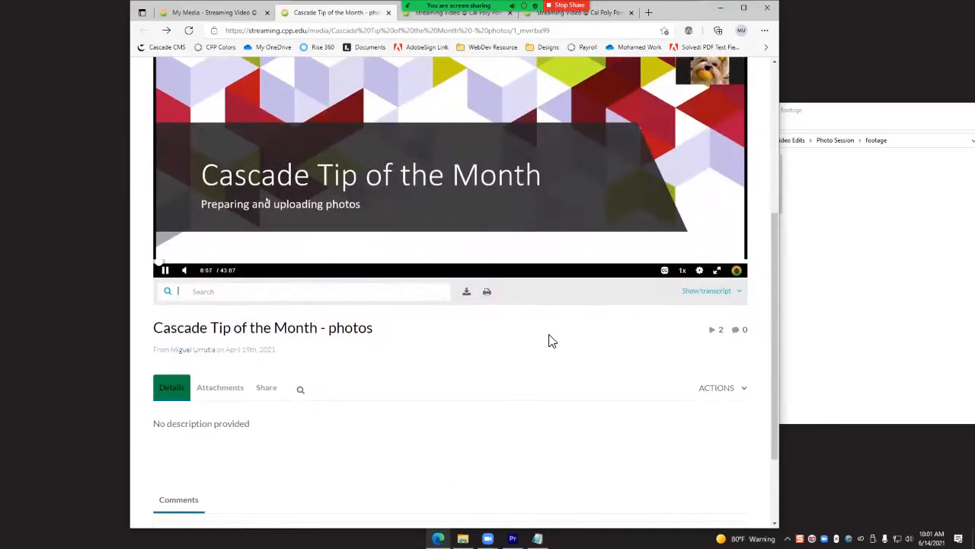
- Examine the video's transcript display, page details and list of available actions
{"action": "left_click", "coordinate": [706, 291]}
{"action": "left_click", "coordinate": [707, 290]}
{"action": "scroll", "coordinate": [491, 356], "scroll_direction": "down", "scroll_amount": 1}
{"action": "scroll", "coordinate": [492, 356], "scroll_direction": "down", "scroll_amount": 1}
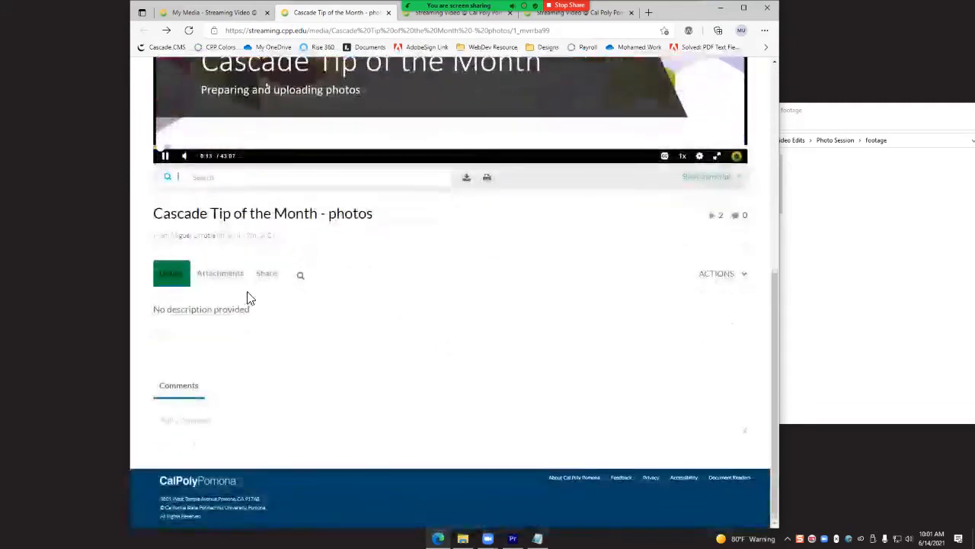
{"action": "left_click", "coordinate": [717, 273]}
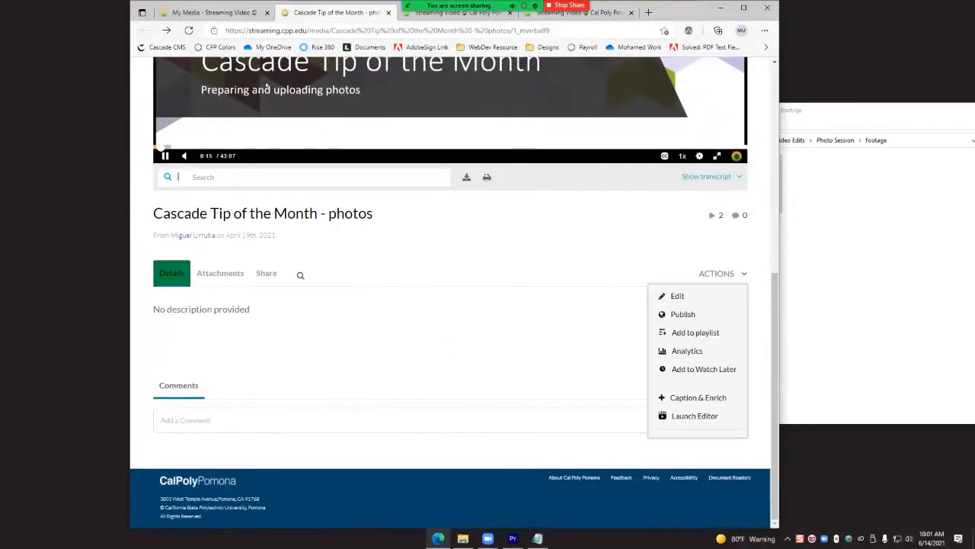
{"action": "left_click", "coordinate": [573, 229]}
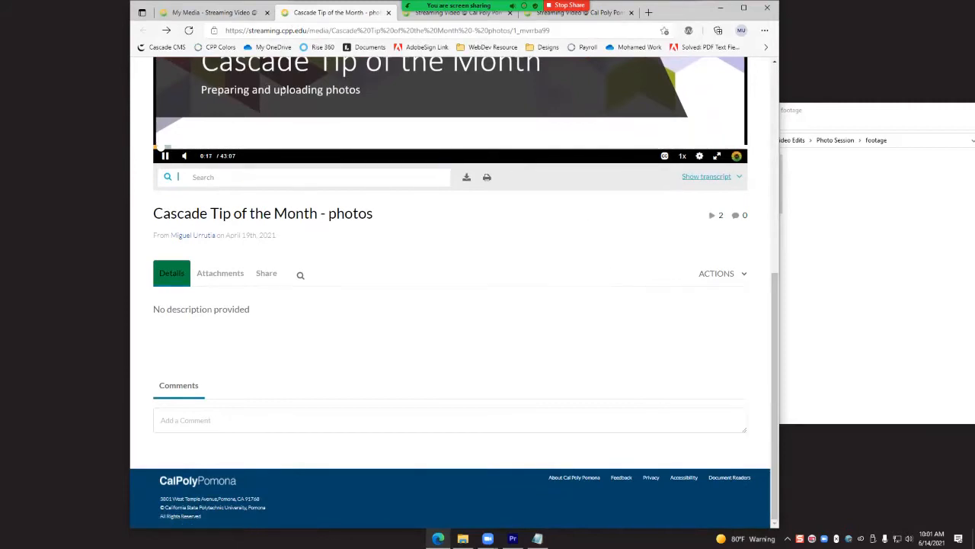
{"action": "left_click", "coordinate": [707, 176]}
{"action": "left_click", "coordinate": [707, 176]}
- Open the video for editing and download its English SRT captions file
{"action": "left_click", "coordinate": [717, 272]}
{"action": "left_click", "coordinate": [675, 294]}
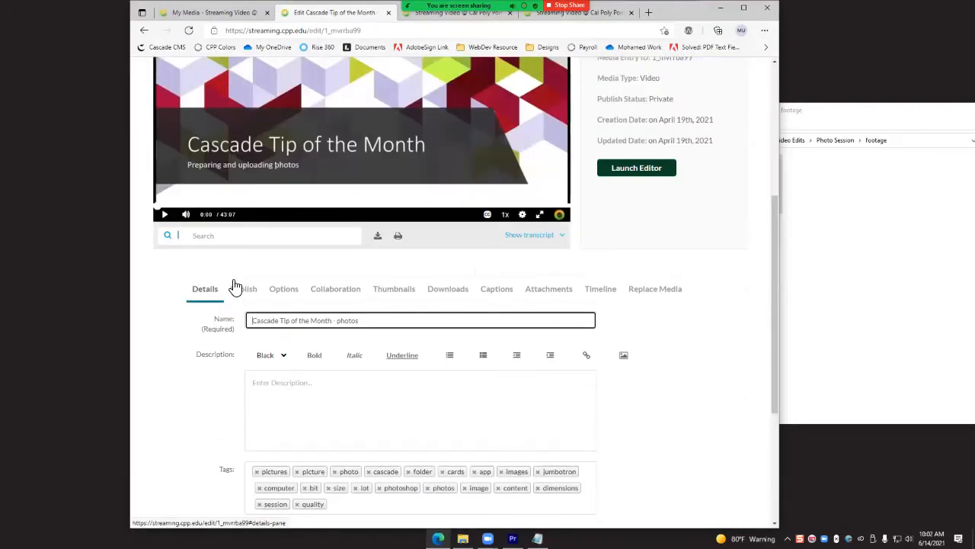
{"action": "left_click", "coordinate": [497, 293]}
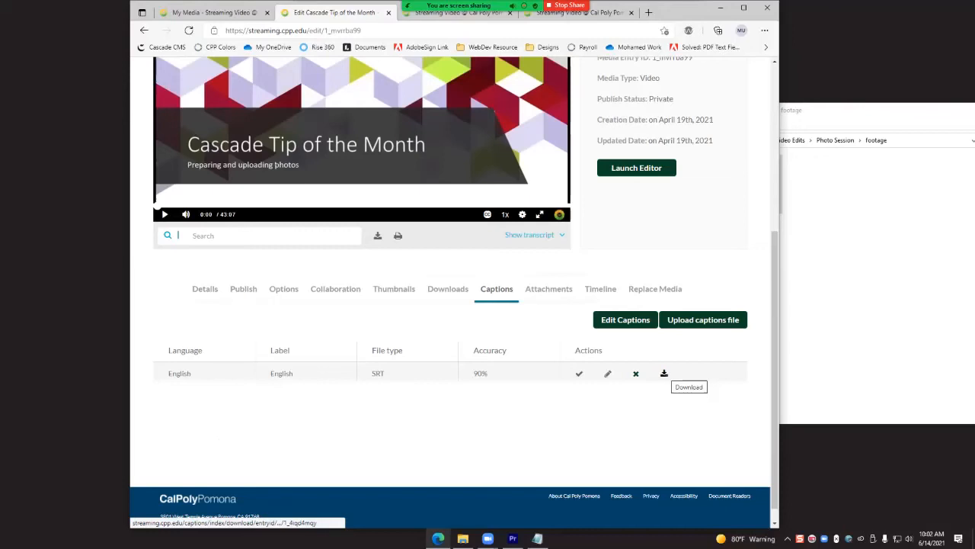
{"action": "left_click", "coordinate": [664, 373]}
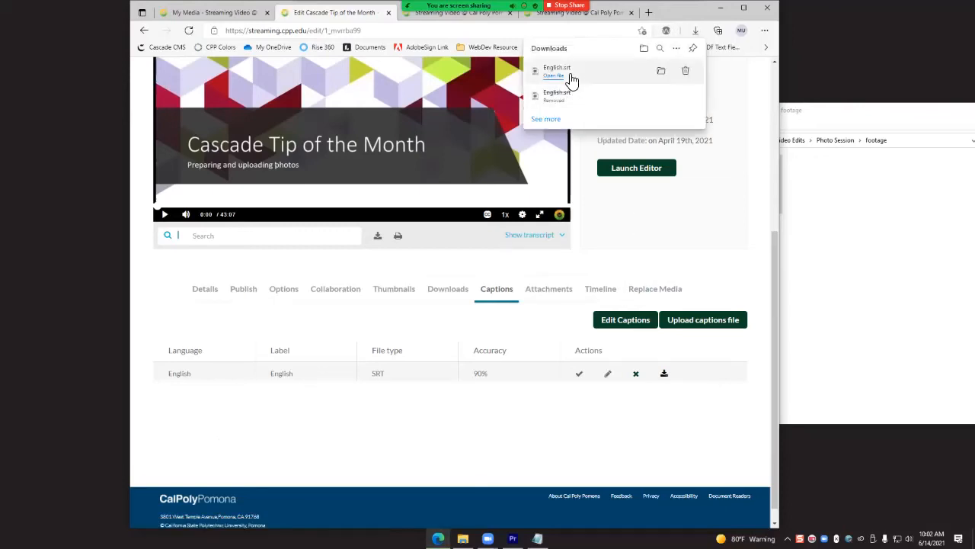
- Show the downloaded English.srt in its folder and open it in Notepad
{"action": "left_click", "coordinate": [661, 70]}
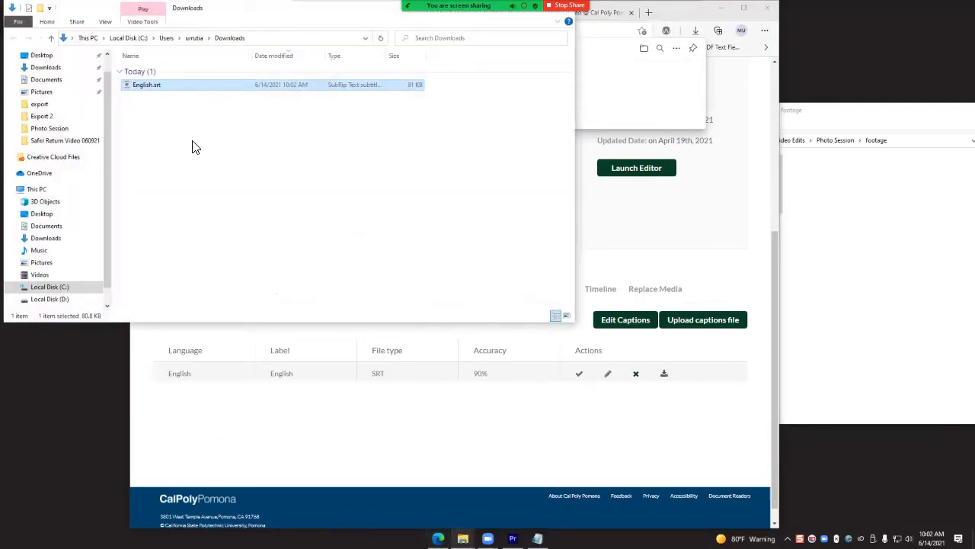
{"action": "right_click", "coordinate": [157, 90]}
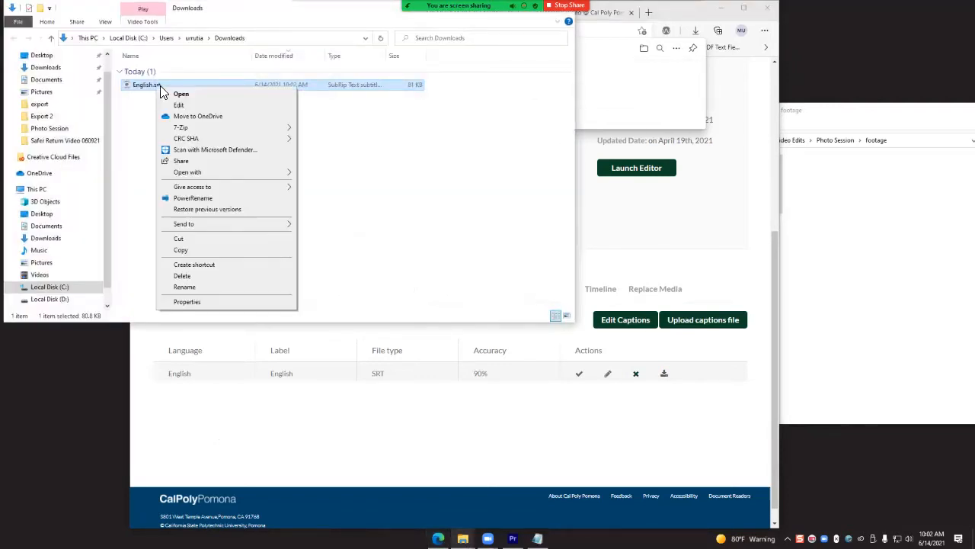
{"action": "mouse_move", "coordinate": [237, 174]}
{"action": "left_click", "coordinate": [332, 179]}
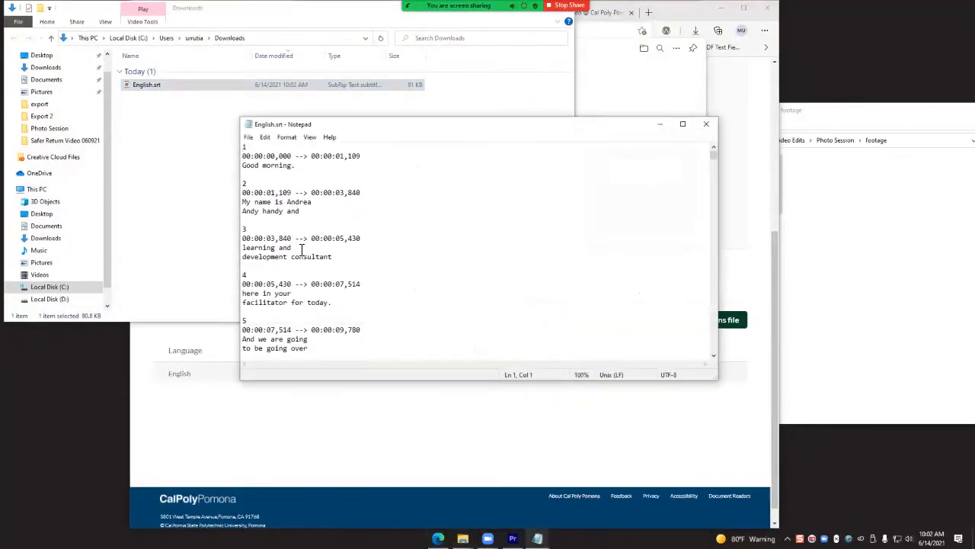
- Read through the numbered, timestamped caption entries in English.srt and close the file
{"action": "scroll", "coordinate": [301, 228], "scroll_direction": "down", "scroll_amount": 5}
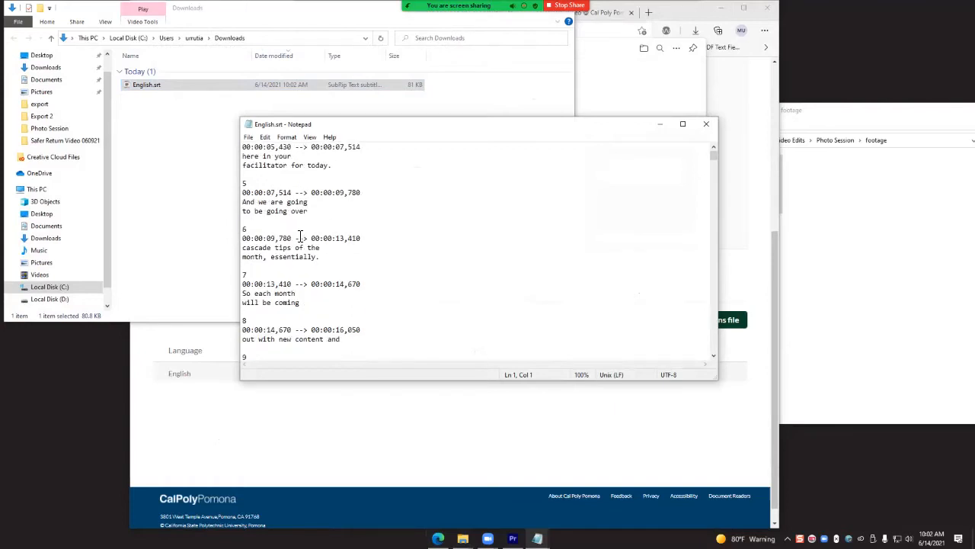
{"action": "scroll", "coordinate": [301, 236], "scroll_direction": "down", "scroll_amount": 20}
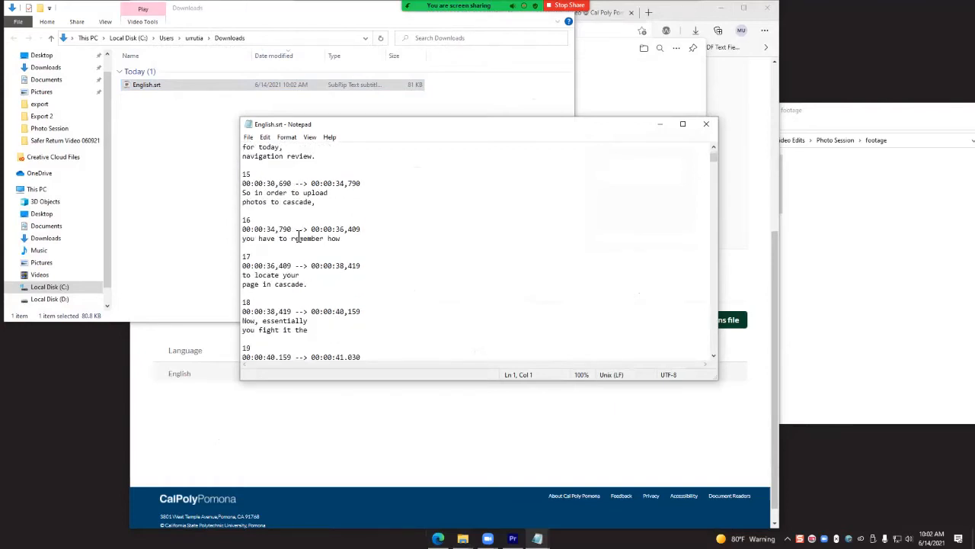
{"action": "scroll", "coordinate": [299, 236], "scroll_direction": "down", "scroll_amount": 16}
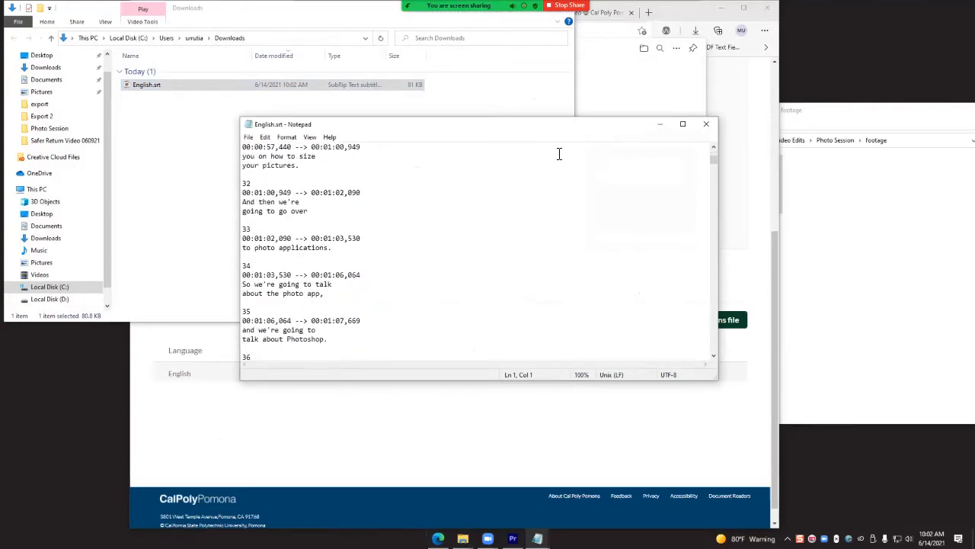
{"action": "left_click", "coordinate": [706, 124]}
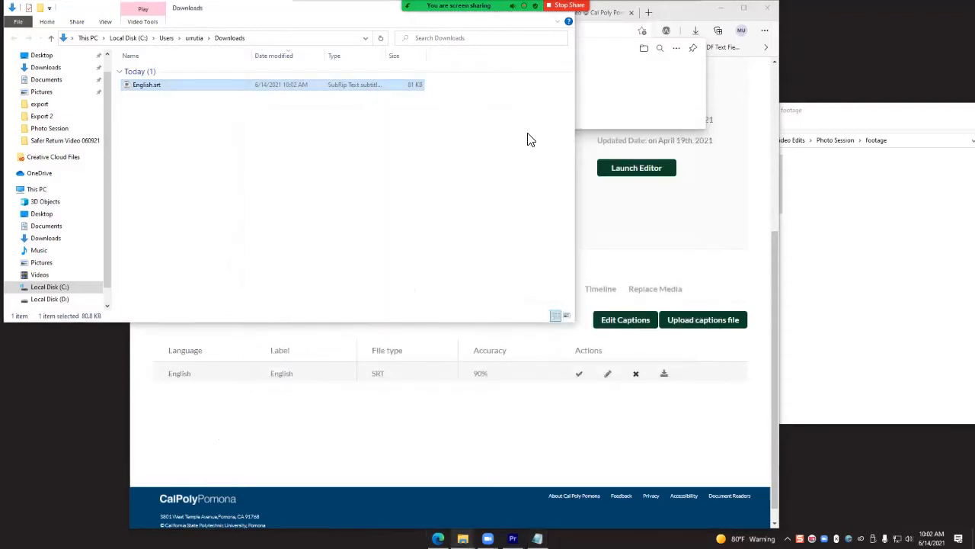
- Minimize the browser and footage folder windows, and reopen English.srt in Notepad
{"action": "left_click", "coordinate": [447, 143]}
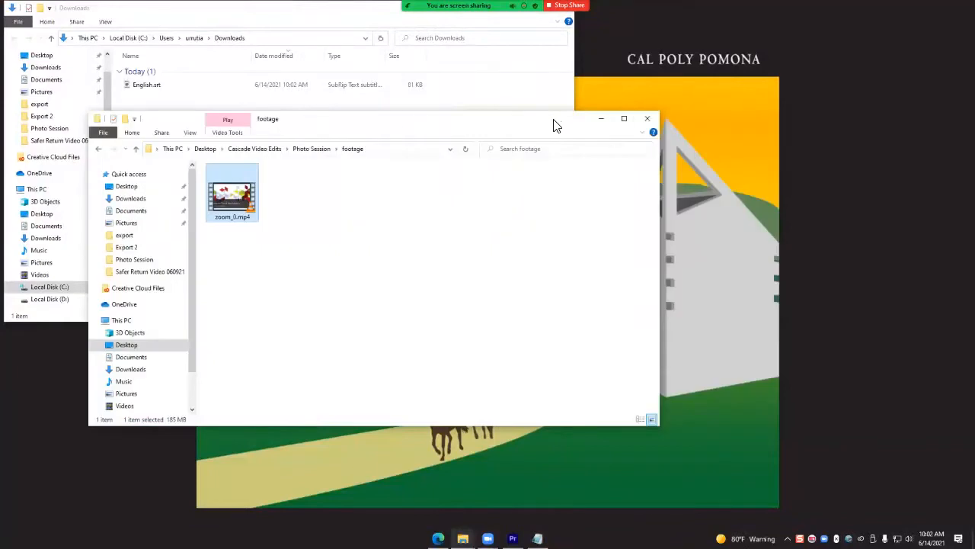
{"action": "left_click", "coordinate": [602, 119]}
{"action": "right_click", "coordinate": [156, 85]}
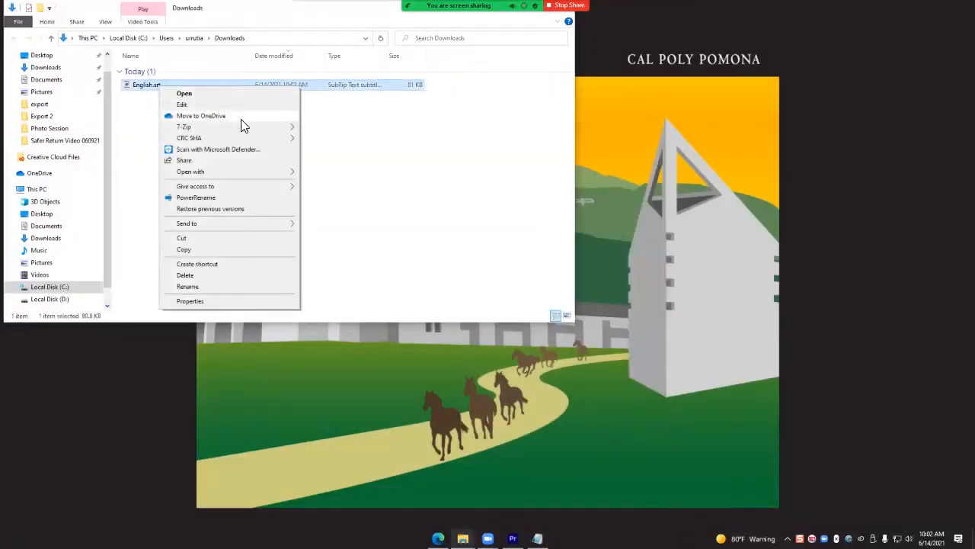
{"action": "mouse_move", "coordinate": [262, 172]}
{"action": "left_click", "coordinate": [353, 181]}
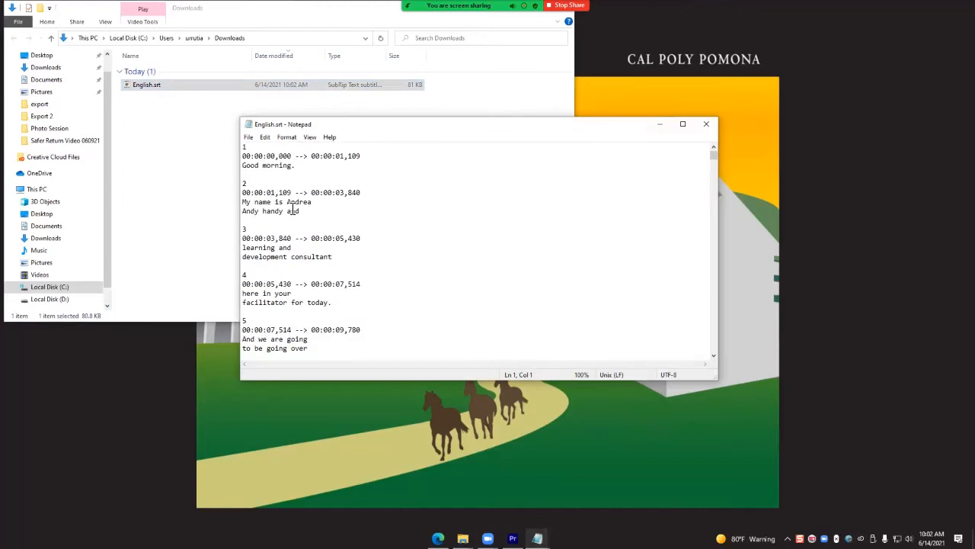
- Join the two text lines of caption 2 into a single line and look over the captions
{"action": "left_click_drag", "start_coordinate": [243, 202], "coordinate": [314, 206]}
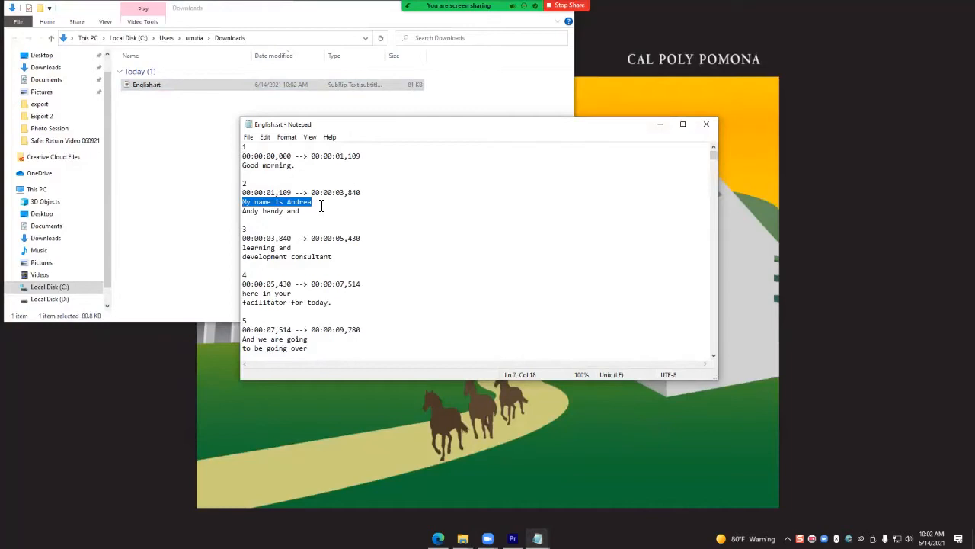
{"action": "left_click", "coordinate": [340, 213]}
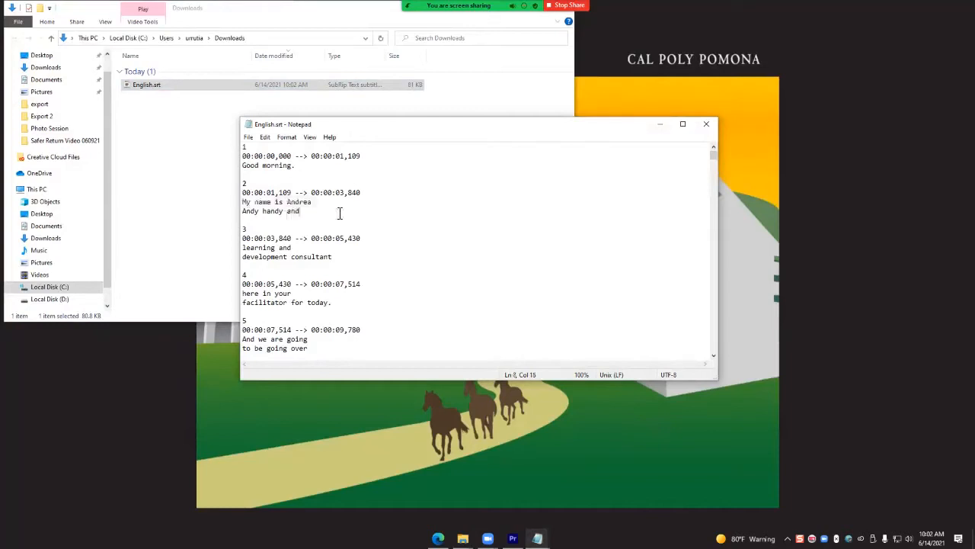
{"action": "triple_click", "coordinate": [321, 210]}
{"action": "left_click", "coordinate": [322, 209]}
{"action": "key", "text": "Delete"}
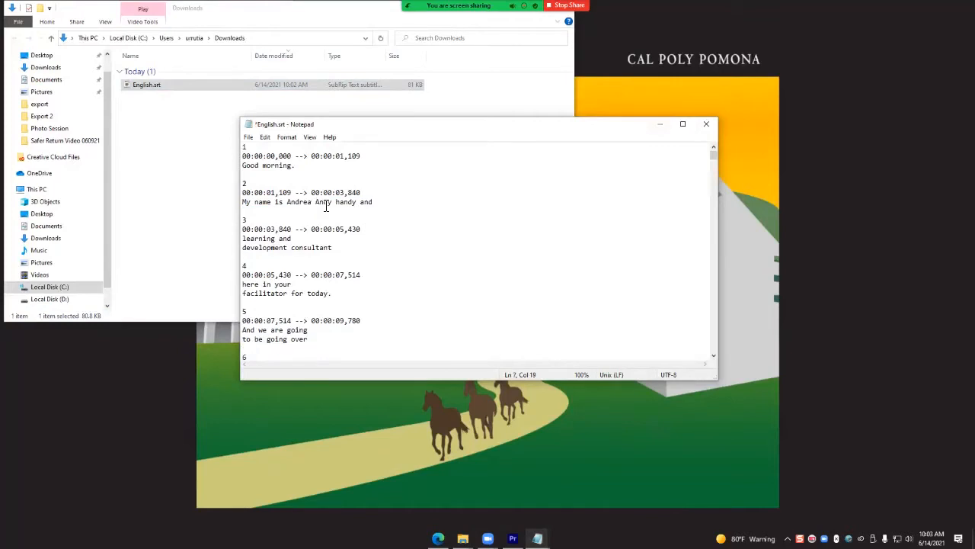
{"action": "scroll", "coordinate": [376, 300], "scroll_direction": "down", "scroll_amount": 6}
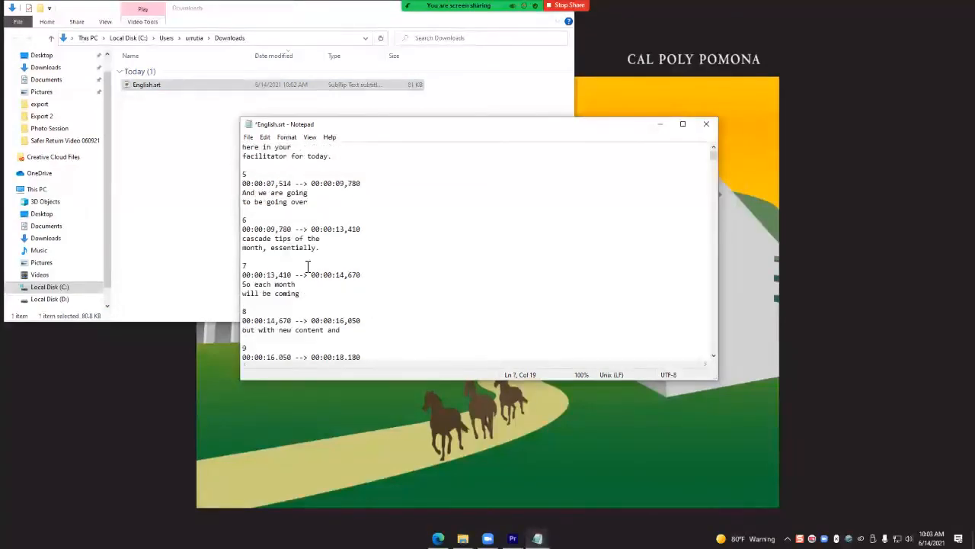
{"action": "scroll", "coordinate": [381, 277], "scroll_direction": "up", "scroll_amount": 8}
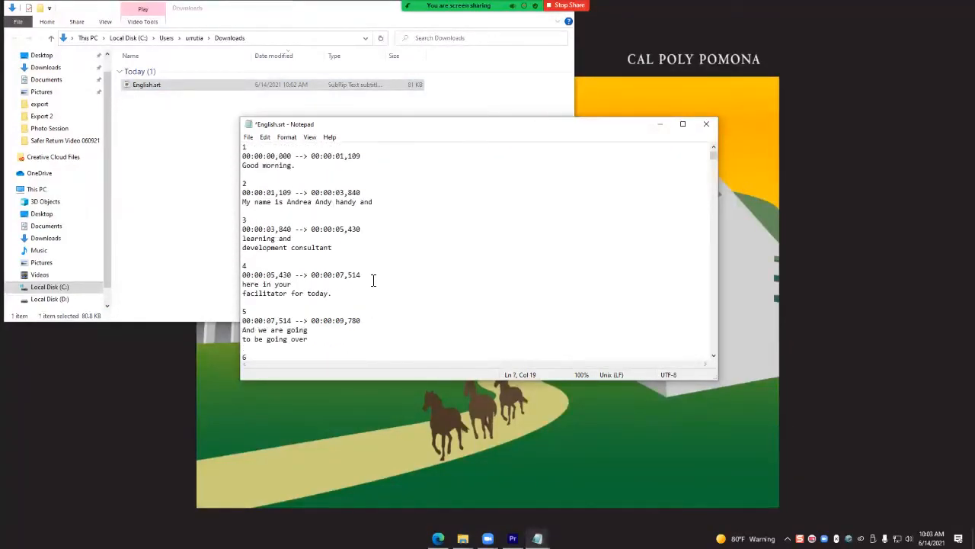
- Restore the line break in caption 2 and close English.srt without saving
{"action": "key", "text": "Return"}
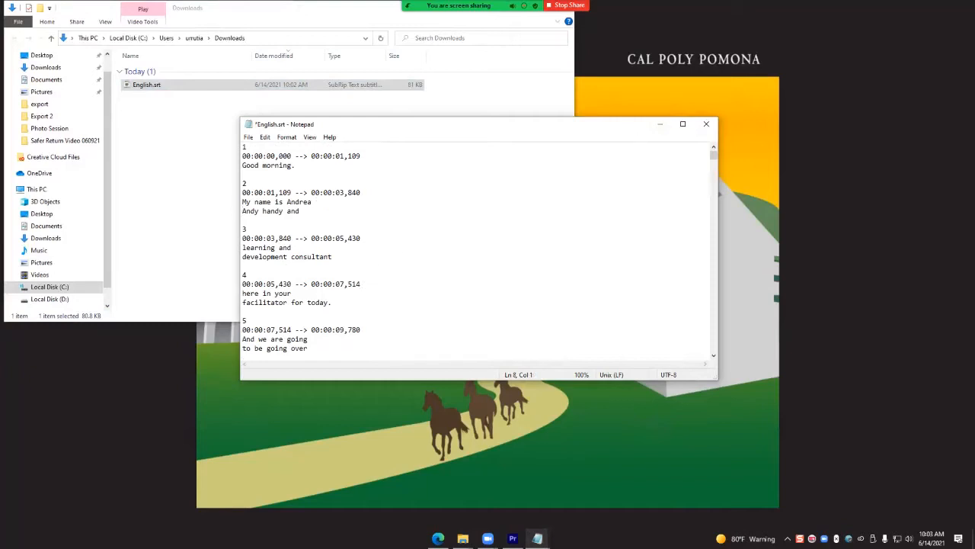
{"action": "left_click", "coordinate": [706, 123]}
{"action": "left_click", "coordinate": [505, 275]}
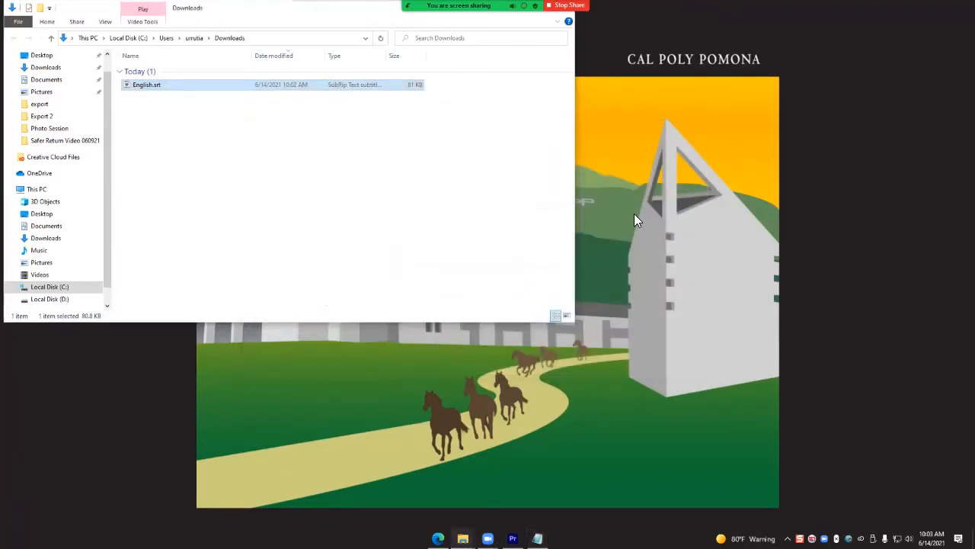
- Show the hidden desktop icons and open English.srt from the Downloads folder in Subtitle Edit
{"action": "double_click", "coordinate": [634, 213]}
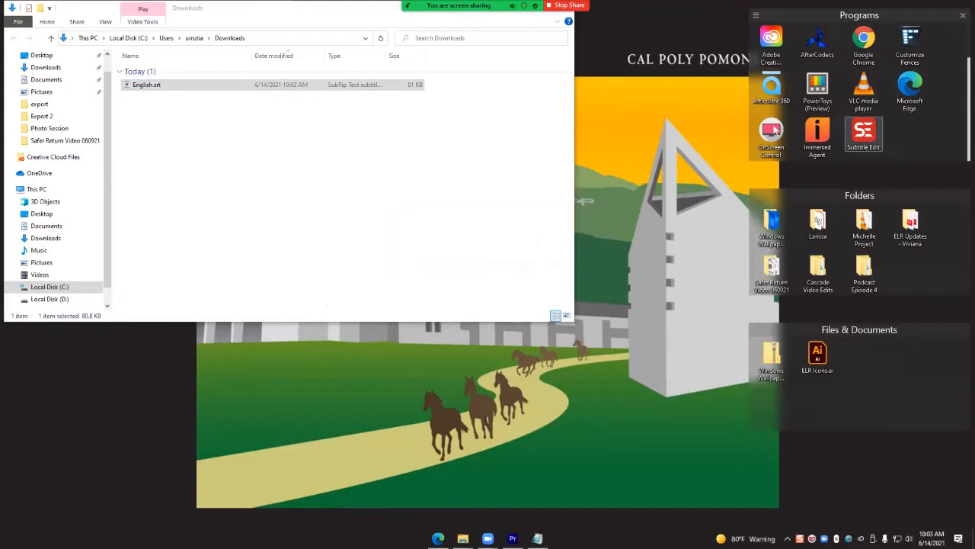
{"action": "right_click", "coordinate": [247, 89]}
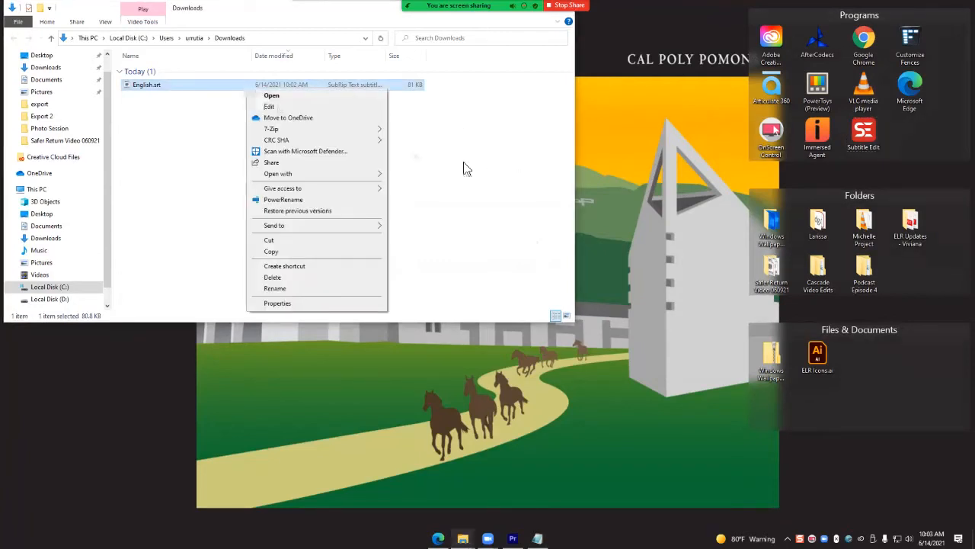
{"action": "mouse_move", "coordinate": [367, 175]}
{"action": "left_click", "coordinate": [433, 196]}
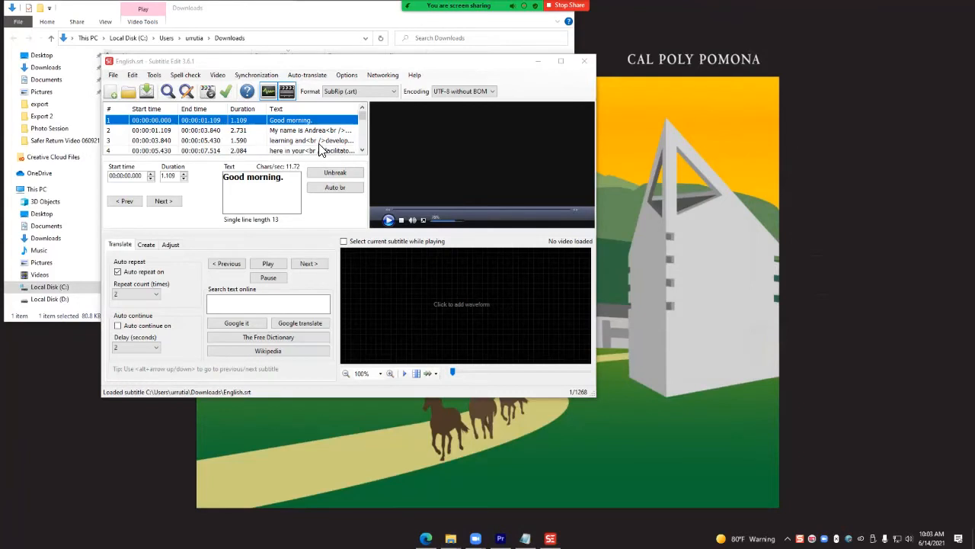
- Look through captions 2 to 4 in the subtitle list and examine their text for line-break tags
{"action": "left_click", "coordinate": [327, 132]}
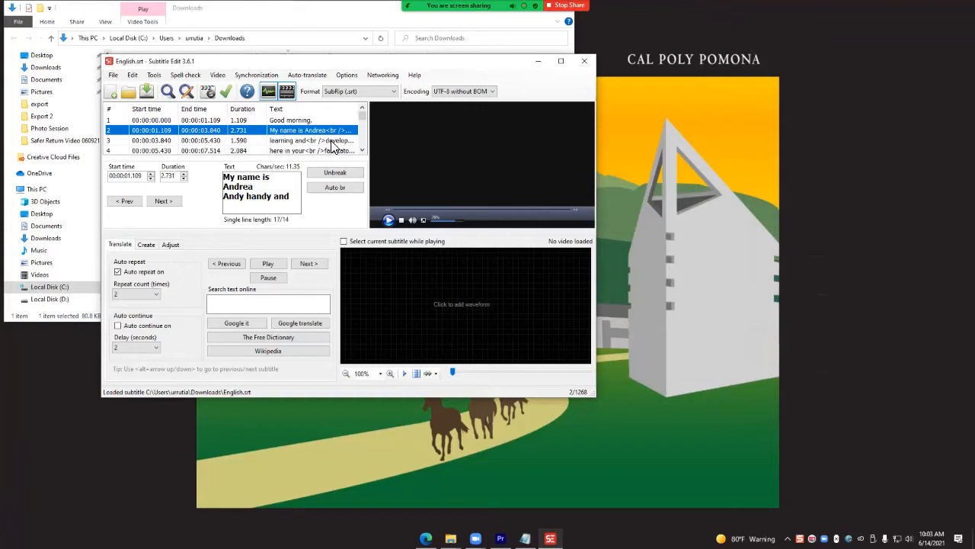
{"action": "left_click", "coordinate": [330, 142]}
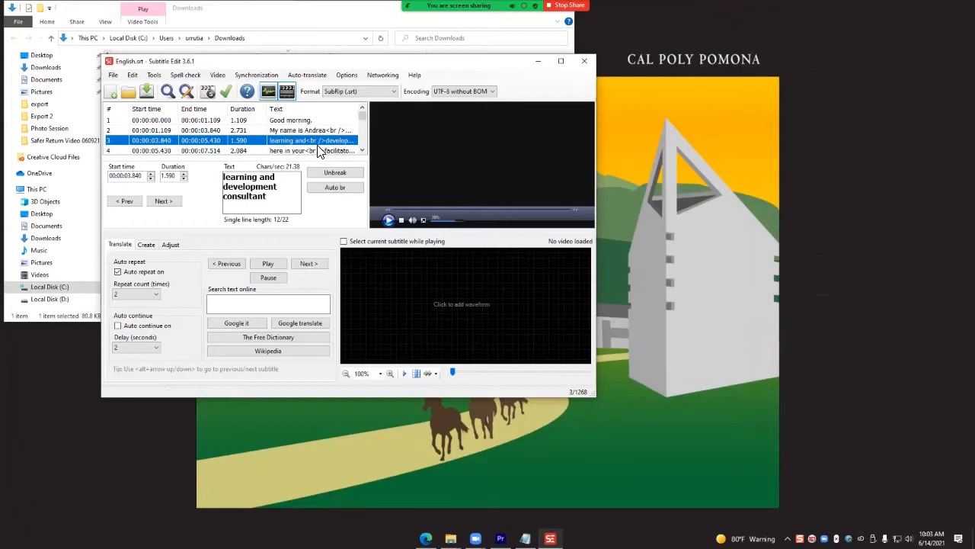
{"action": "left_click", "coordinate": [320, 152]}
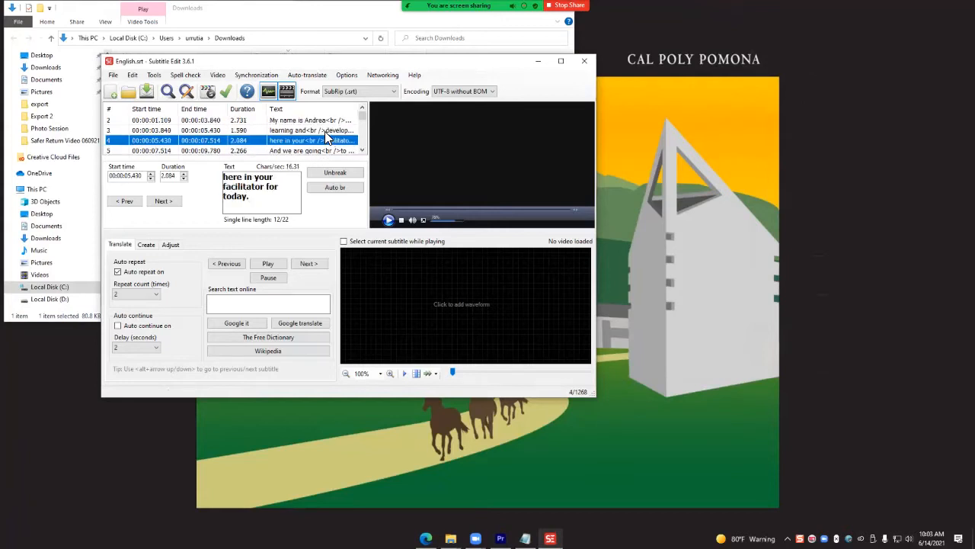
{"action": "left_click", "coordinate": [336, 133]}
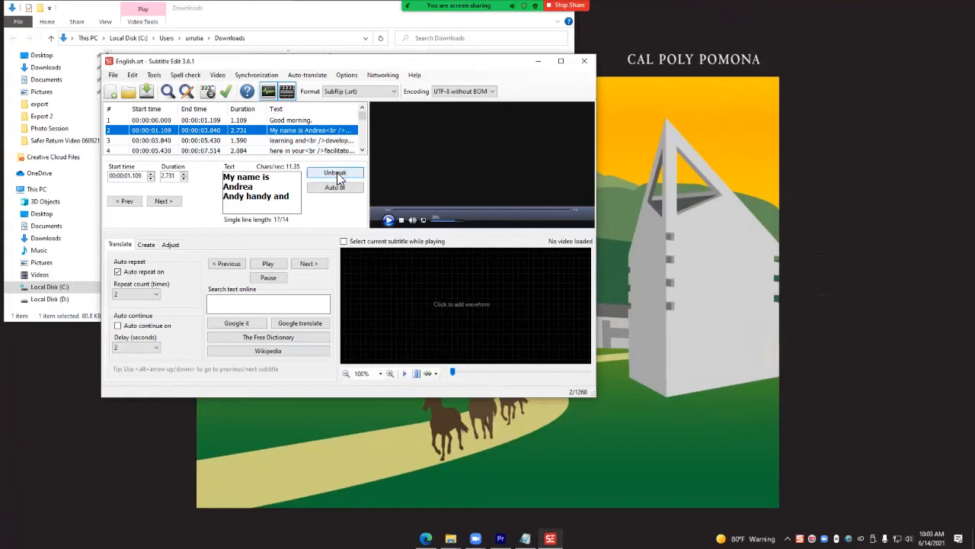
{"action": "left_click", "coordinate": [272, 142]}
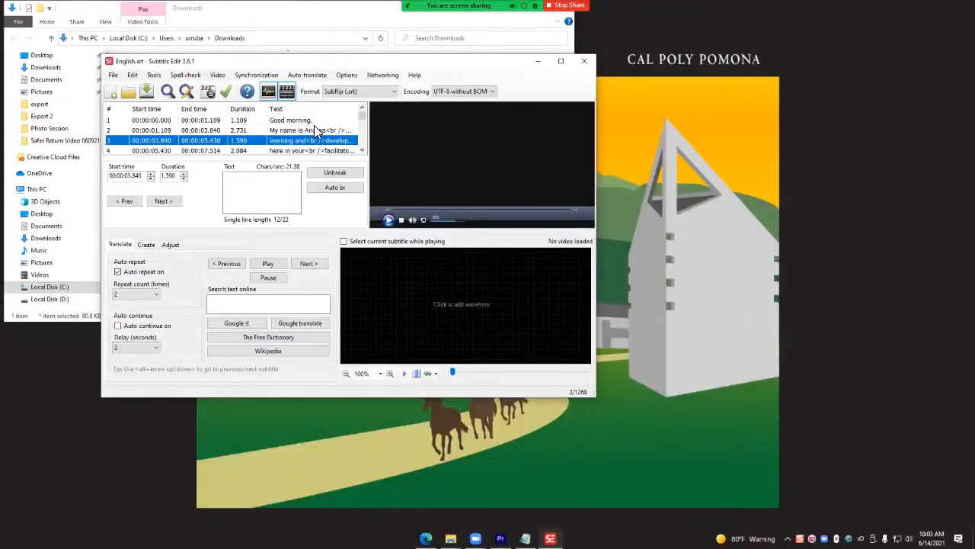
- Select all captions in the subtitle list and unbreak them so each caption's text is on a single line
{"action": "left_click_drag", "start_coordinate": [357, 65], "coordinate": [361, 83]}
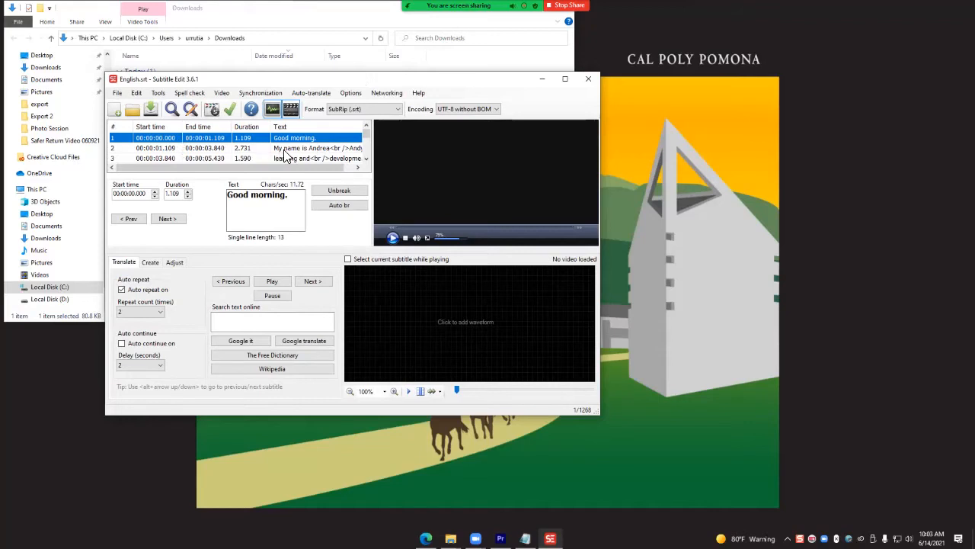
{"action": "key", "text": "ctrl+a"}
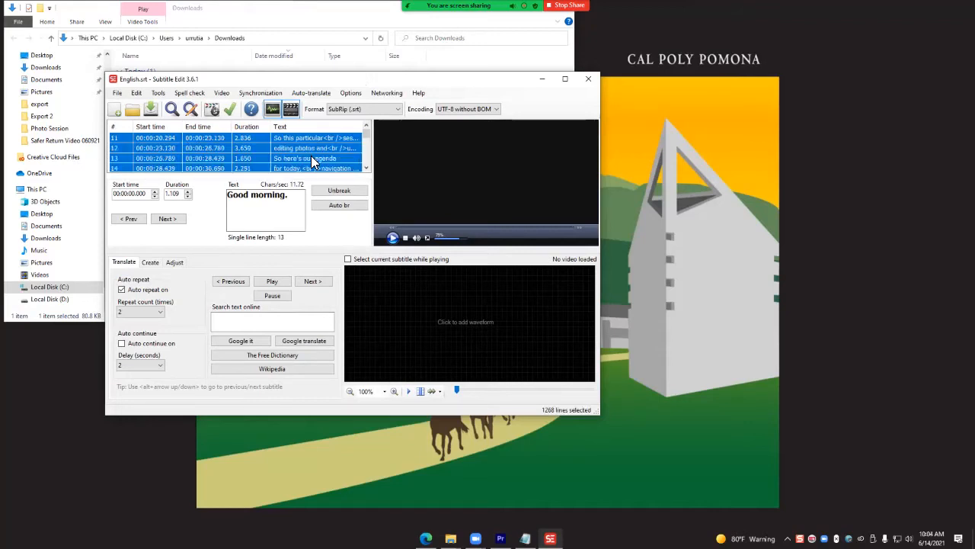
{"action": "left_click", "coordinate": [342, 192]}
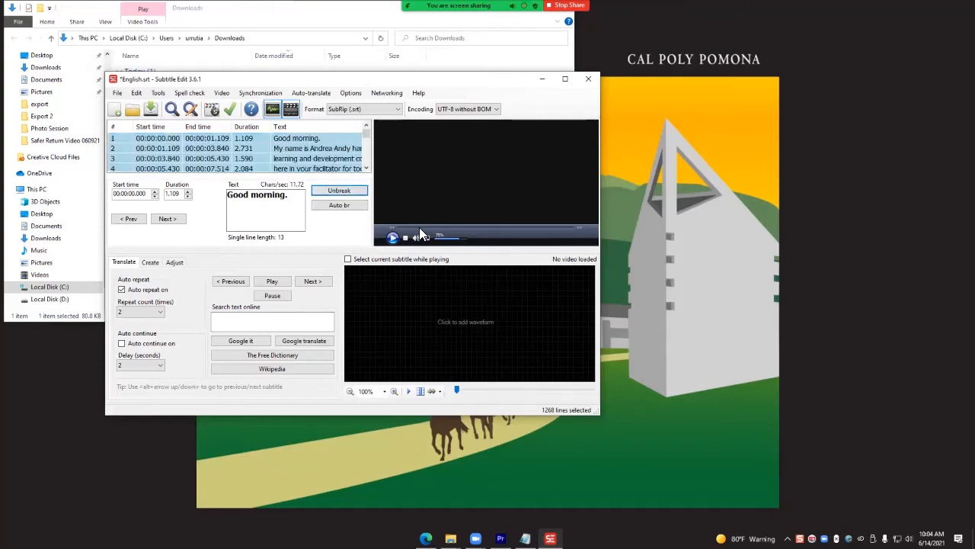
- Save the subtitles as a new SubRip file named Cacade Captions in the Downloads folder
{"action": "left_click", "coordinate": [117, 92]}
{"action": "left_click", "coordinate": [179, 160]}
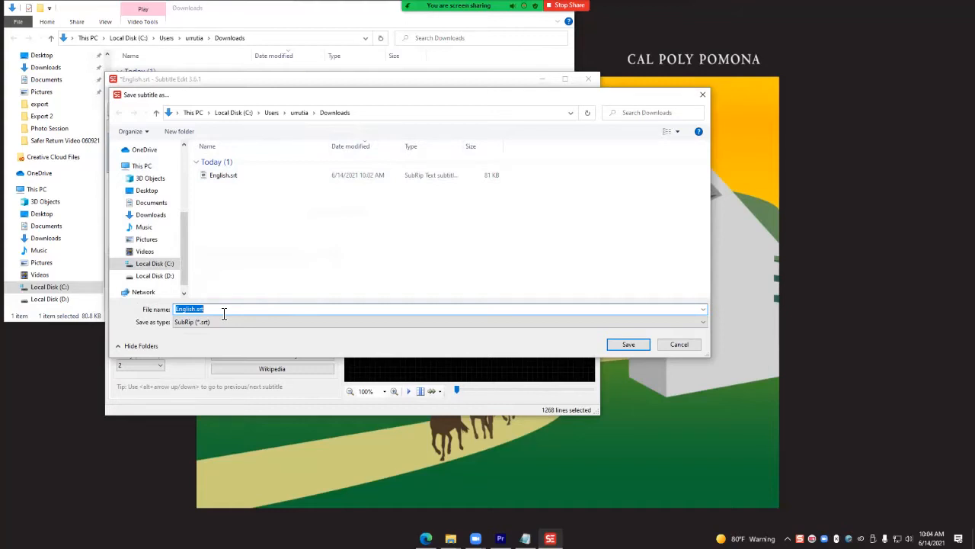
{"action": "type", "text": "Cacade Captions"}
{"action": "key", "text": "Return"}
- Open Cacade Captions.srt from the Downloads folder in Notepad, read through its single-line captions, and close it
{"action": "left_click", "coordinate": [197, 16]}
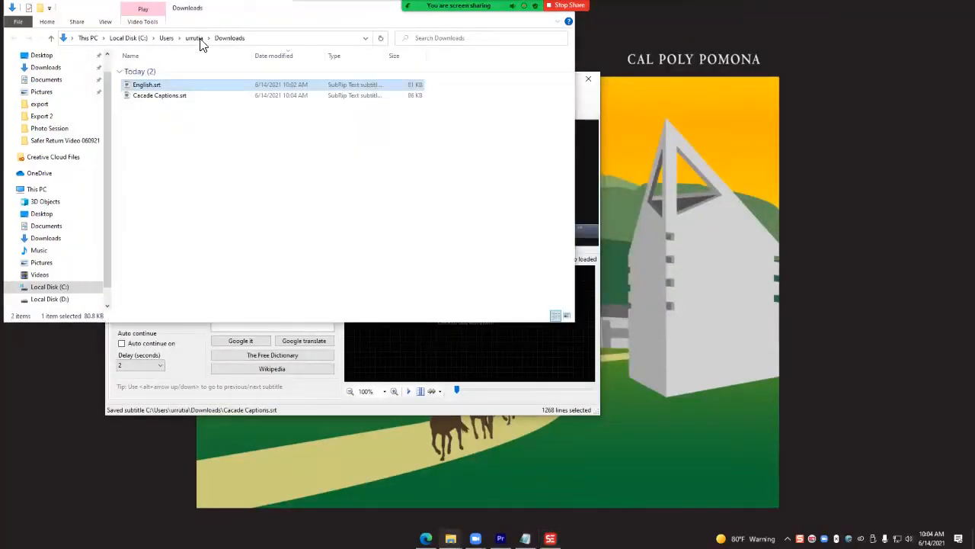
{"action": "right_click", "coordinate": [174, 105]}
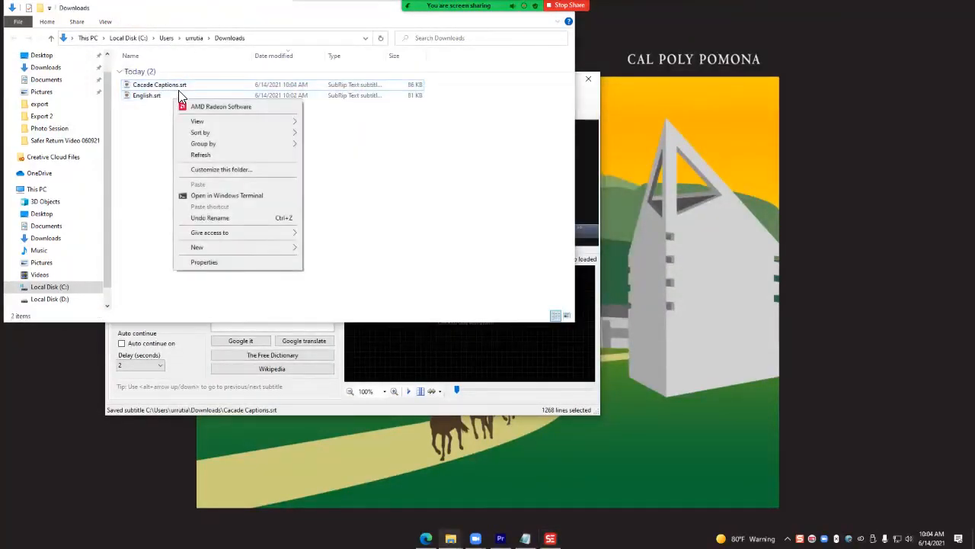
{"action": "left_click", "coordinate": [177, 85]}
{"action": "right_click", "coordinate": [177, 86]}
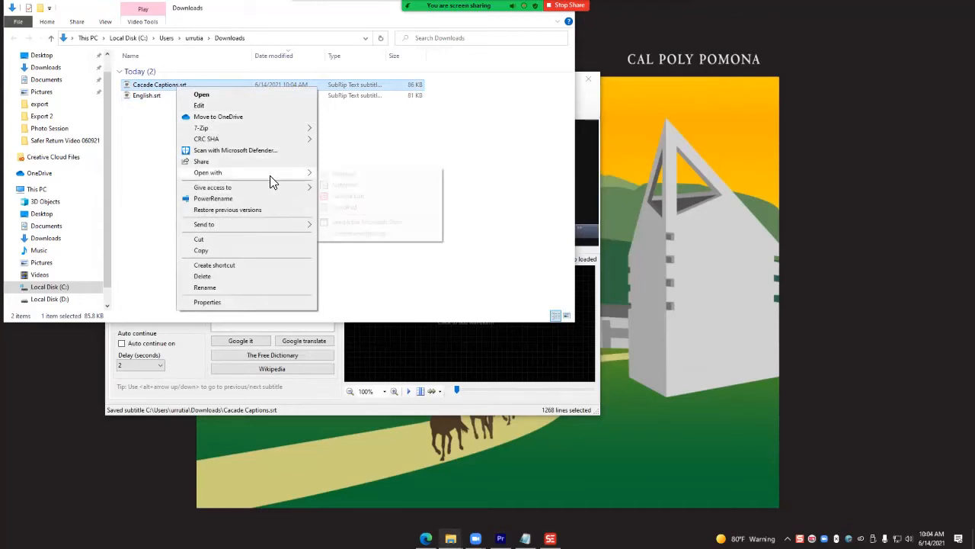
{"action": "left_click", "coordinate": [364, 176]}
{"action": "scroll", "coordinate": [341, 261], "scroll_direction": "down", "scroll_amount": 16}
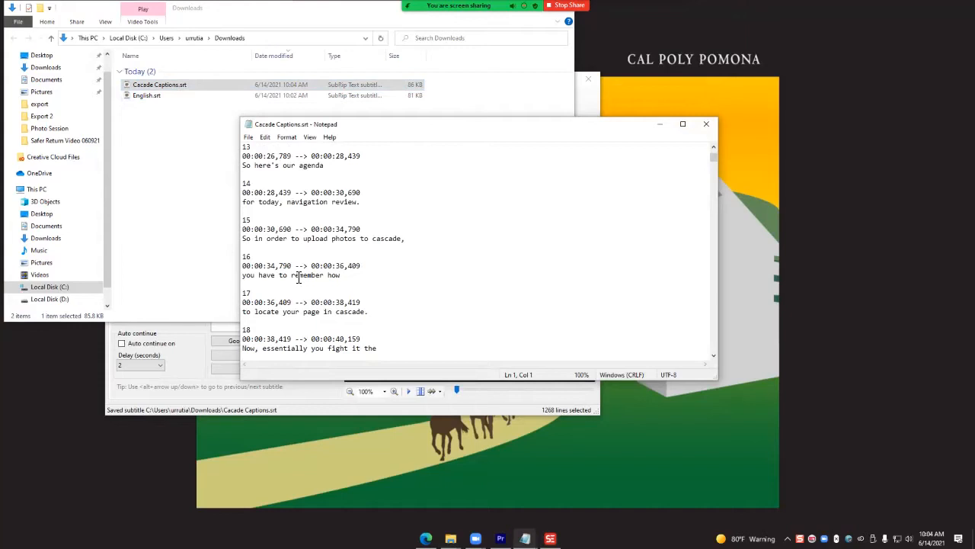
{"action": "scroll", "coordinate": [283, 265], "scroll_direction": "down", "scroll_amount": 8}
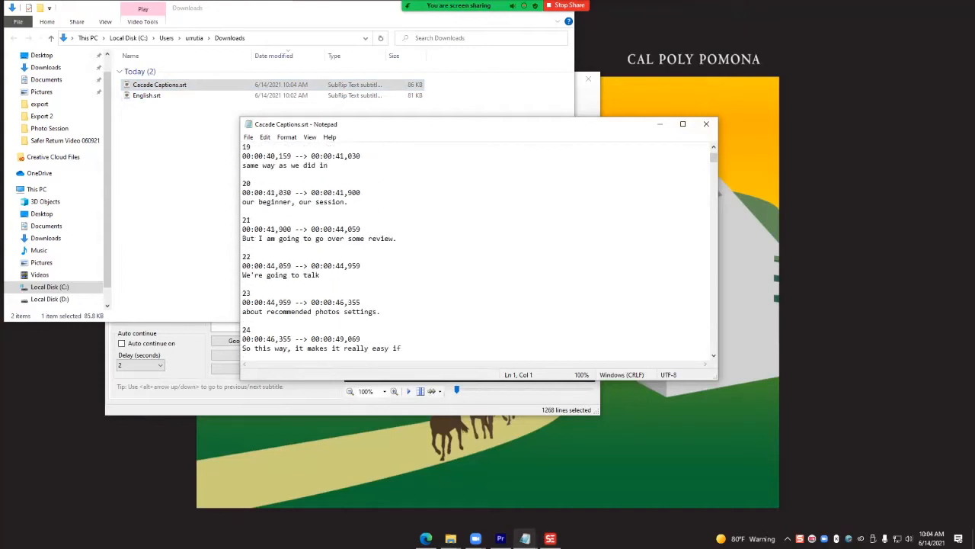
{"action": "left_click", "coordinate": [707, 124]}
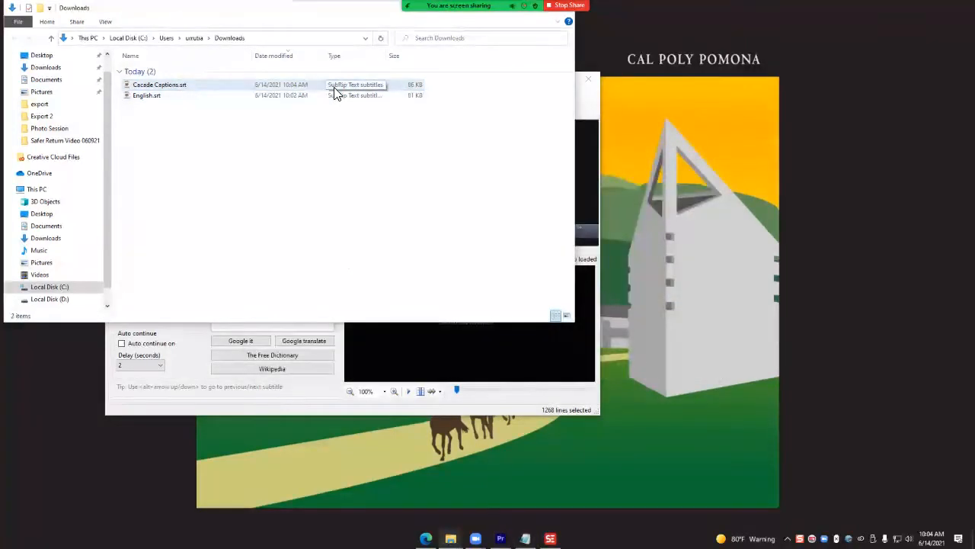
{"action": "right_click", "coordinate": [294, 90]}
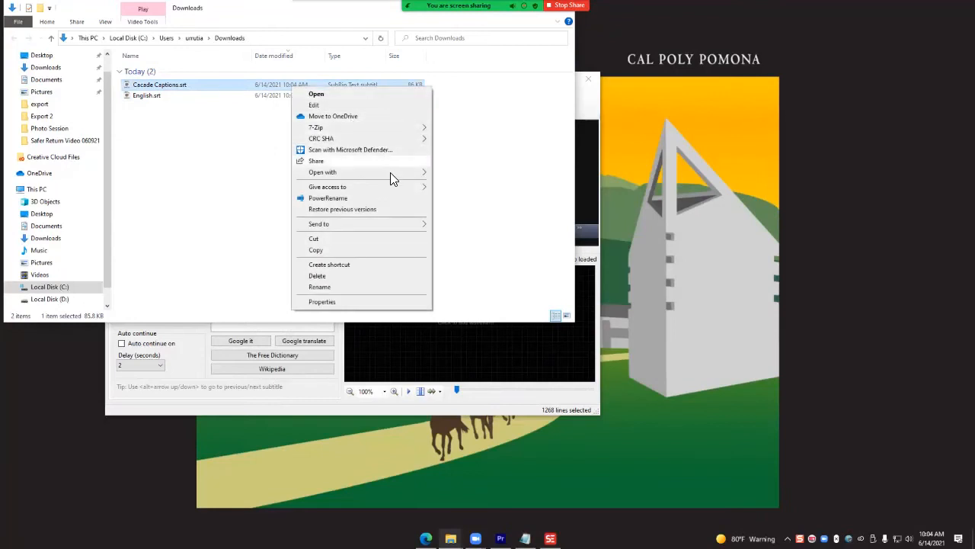
{"action": "mouse_move", "coordinate": [395, 179]}
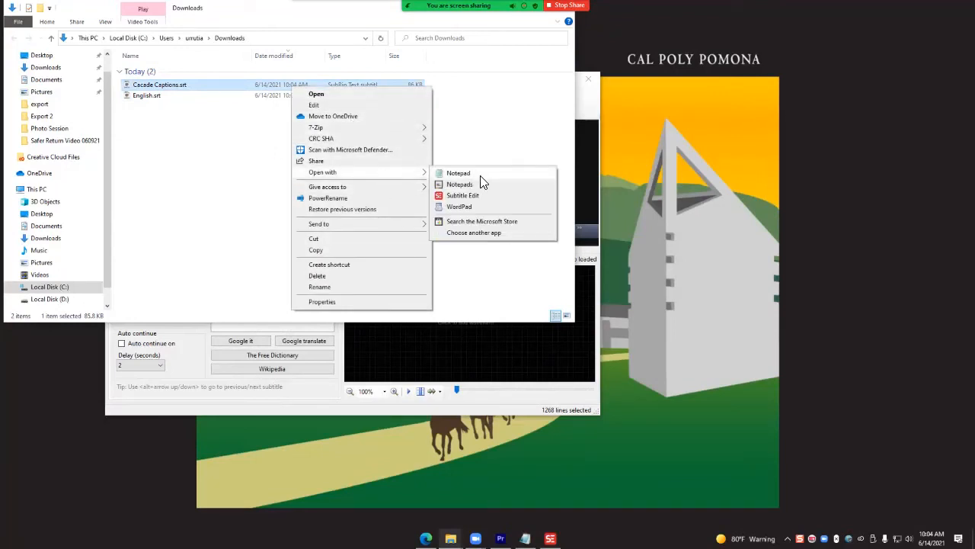
{"action": "left_click", "coordinate": [183, 165]}
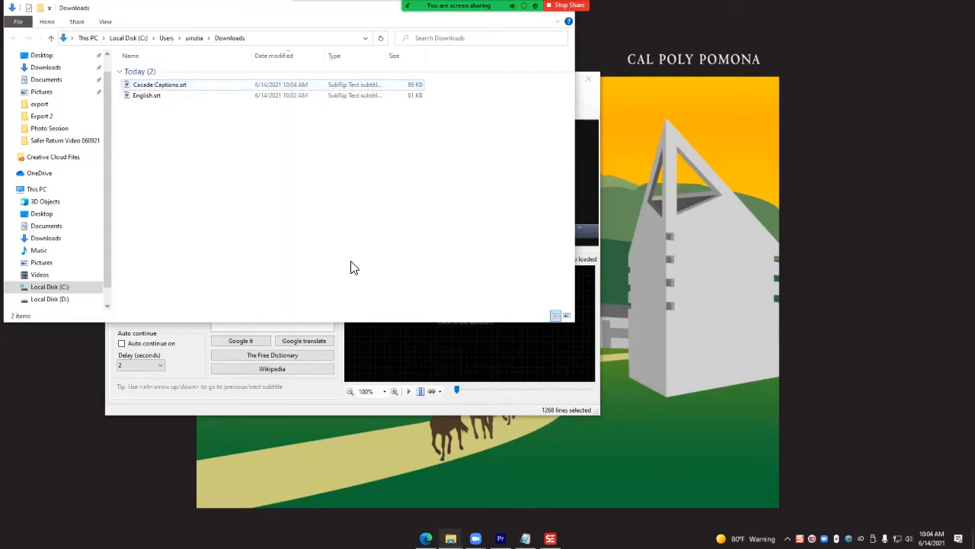
- Launch Word, create a blank document, and move its window aside to uncover the Downloads folder
{"action": "key", "text": "alt+space"}
{"action": "type", "text": "wo"}
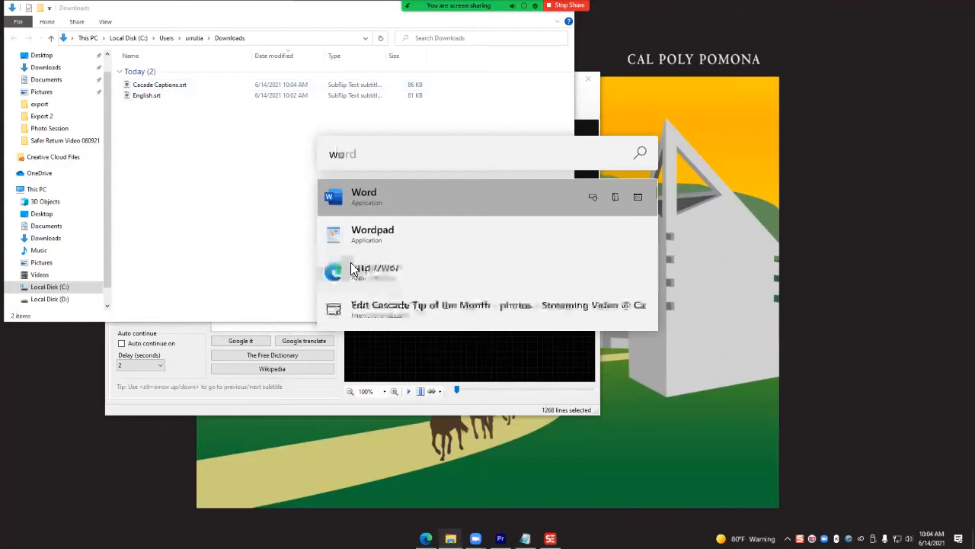
{"action": "key", "text": "Return"}
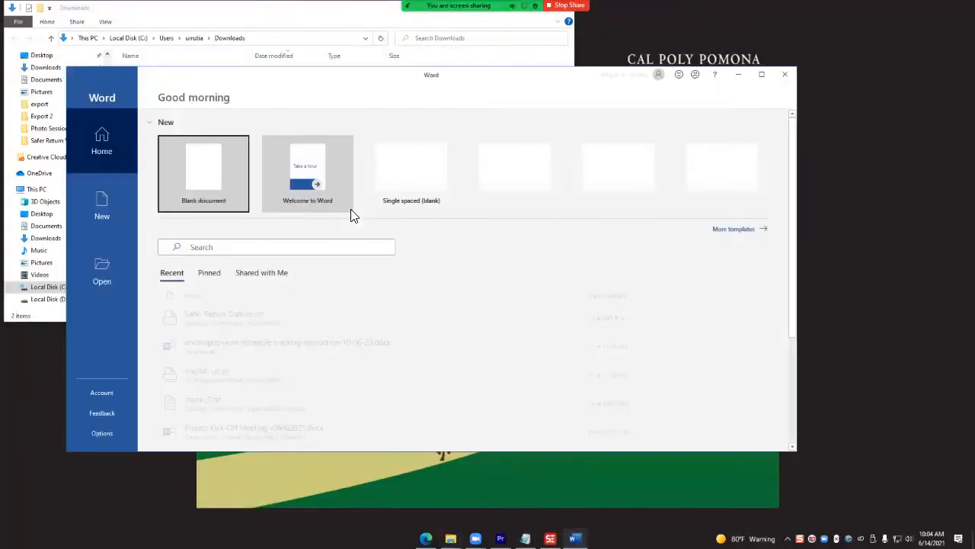
{"action": "left_click", "coordinate": [233, 193]}
{"action": "left_click_drag", "start_coordinate": [308, 76], "coordinate": [688, 75]}
- Open Cacade Captions.srt in Notepad and copy all of its text into the blank Word document
{"action": "left_click", "coordinate": [183, 89]}
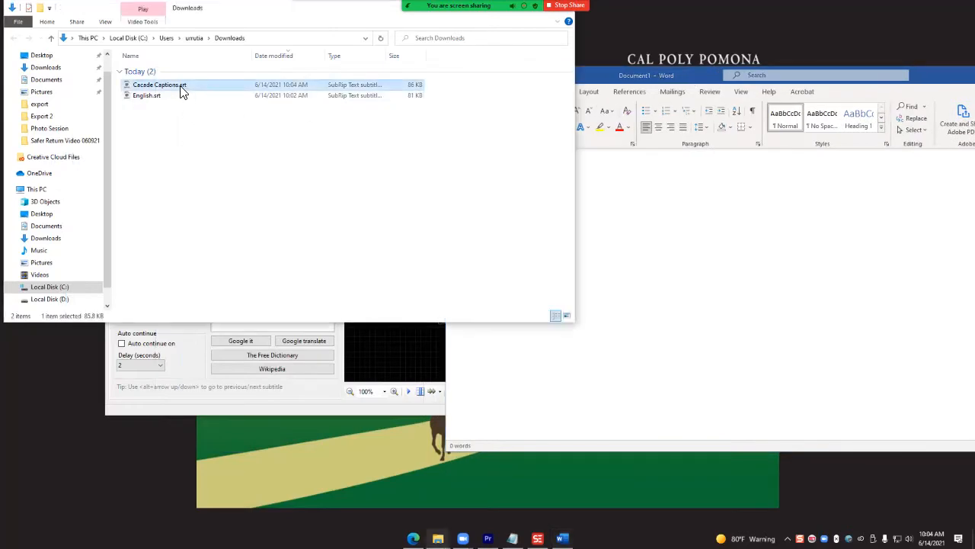
{"action": "right_click", "coordinate": [181, 89]}
{"action": "mouse_move", "coordinate": [262, 168]}
{"action": "left_click", "coordinate": [341, 174]}
{"action": "key", "text": "ctrl+a"}
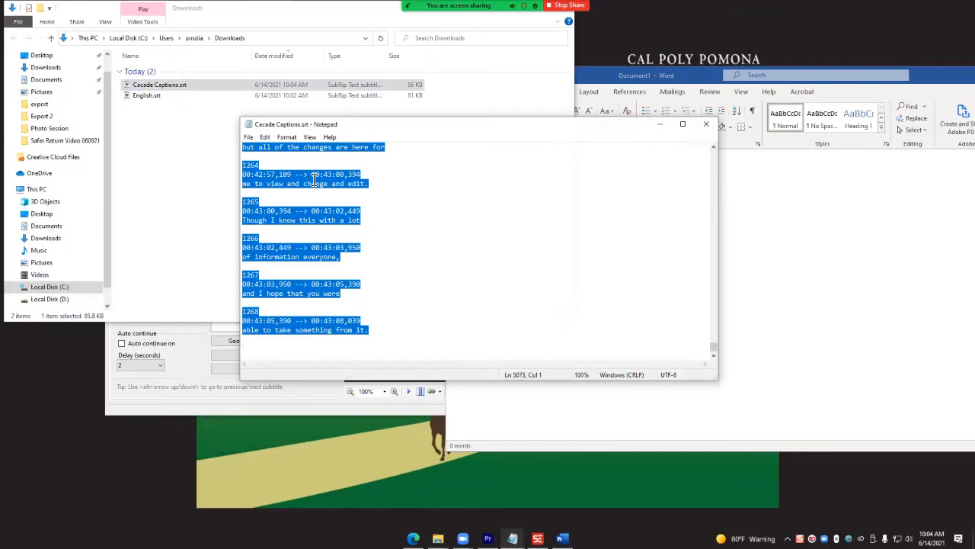
{"action": "left_click_drag", "start_coordinate": [652, 76], "coordinate": [469, 74]}
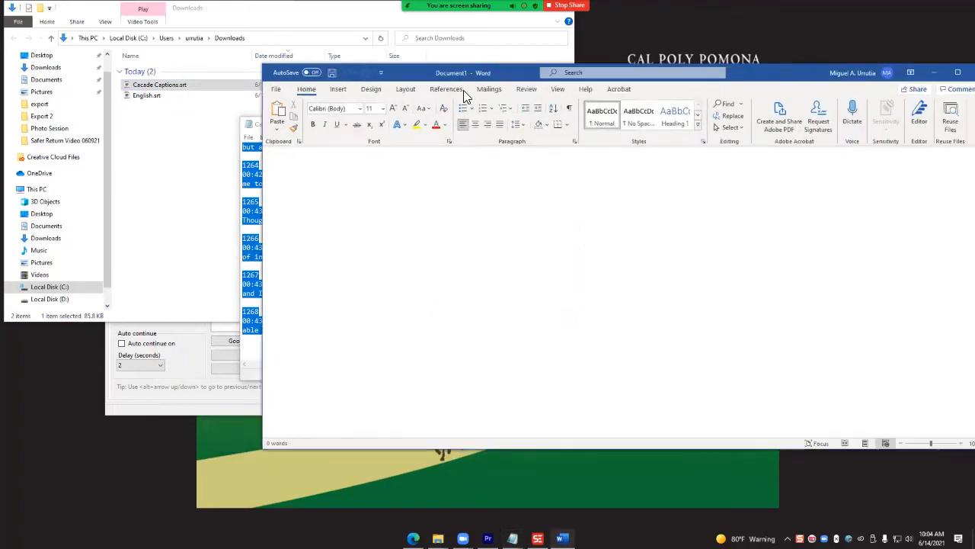
{"action": "key", "text": "ctrl+v"}
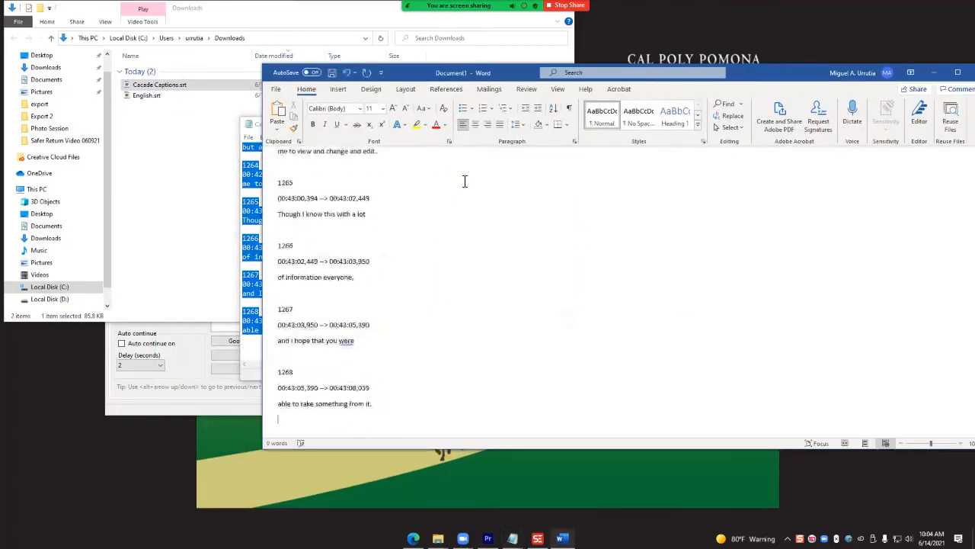
- Look over the pasted captions, run Word's Editor check on the document, and reposition the window to show the suggestions
{"action": "scroll", "coordinate": [469, 192], "scroll_direction": "up", "scroll_amount": 3}
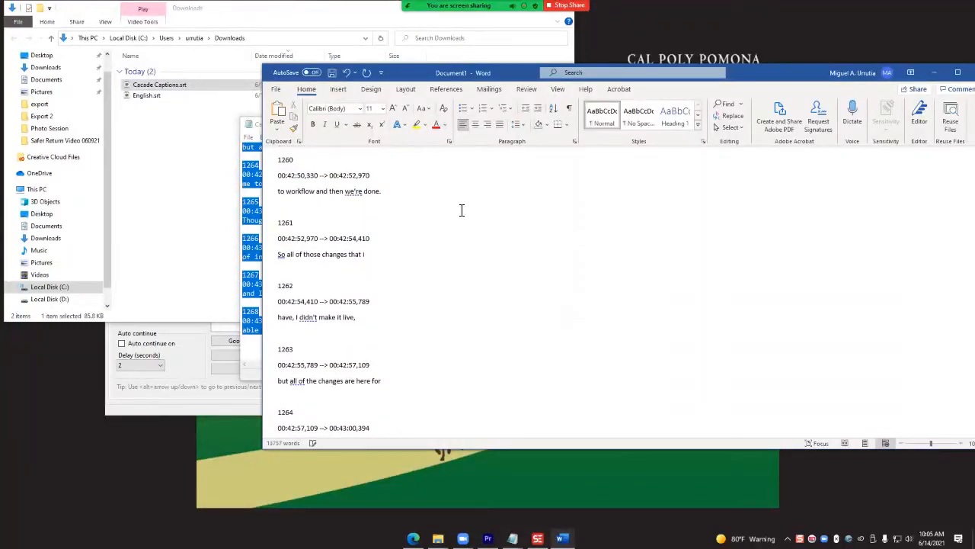
{"action": "scroll", "coordinate": [374, 316], "scroll_direction": "up", "scroll_amount": 12}
{"action": "scroll", "coordinate": [374, 315], "scroll_direction": "up", "scroll_amount": 10}
{"action": "scroll", "coordinate": [374, 315], "scroll_direction": "up", "scroll_amount": 8}
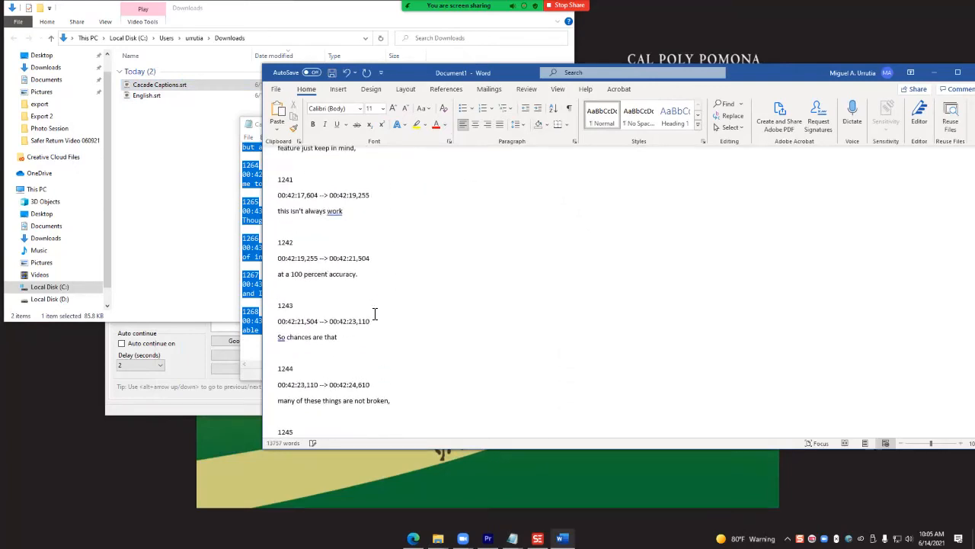
{"action": "left_click", "coordinate": [527, 89]}
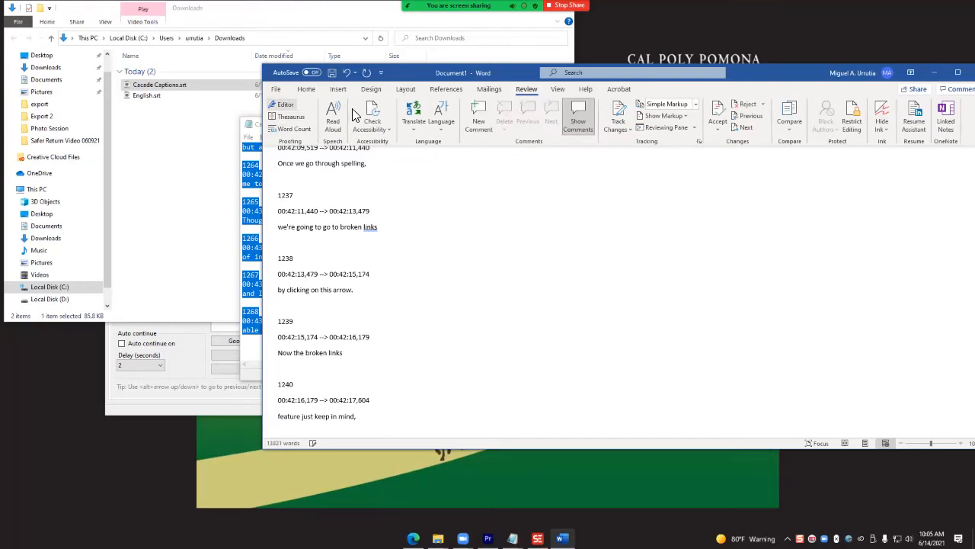
{"action": "left_click_drag", "start_coordinate": [438, 74], "coordinate": [349, 63]}
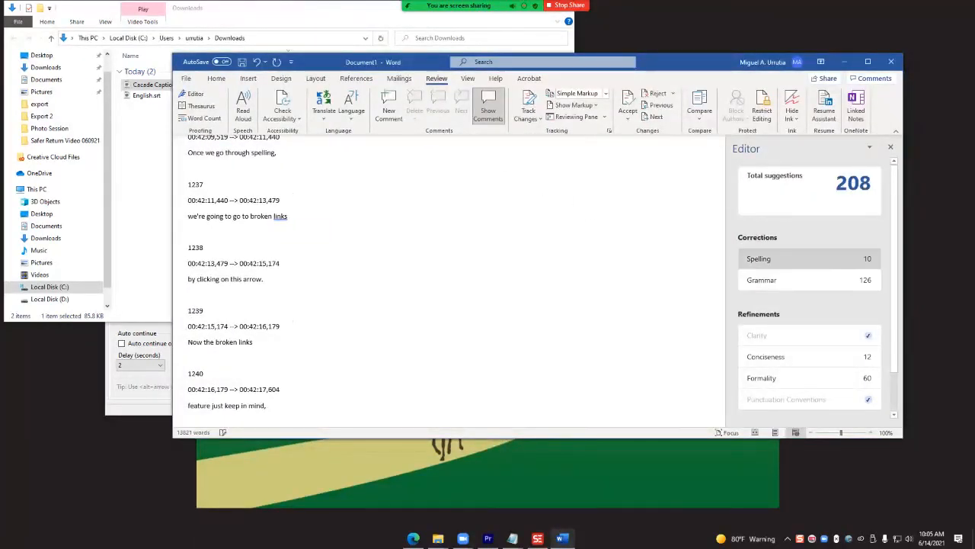
- Review the spelling corrections and delete the flagged repeated words, including the second "there's" in caption 82 and "to" in caption 387
{"action": "left_click", "coordinate": [809, 258]}
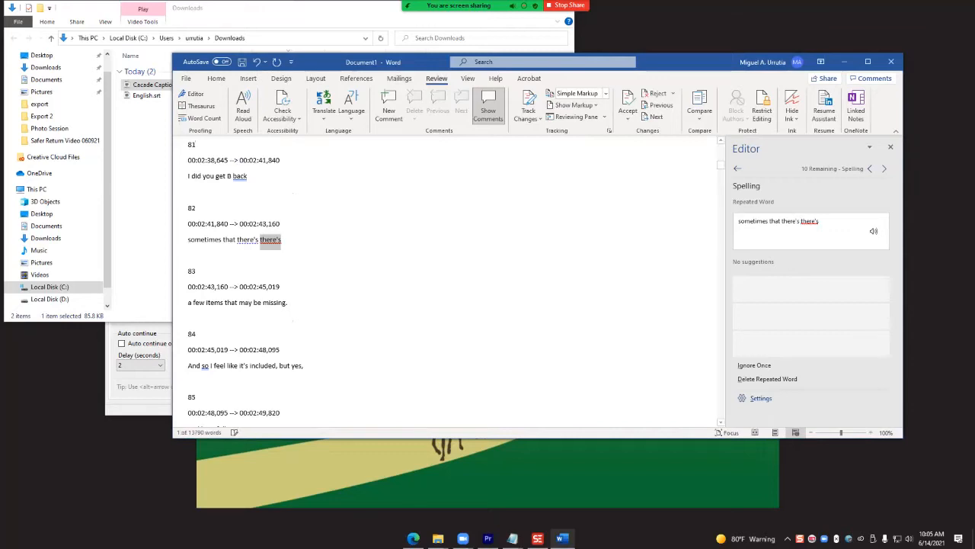
{"action": "left_click", "coordinate": [767, 379]}
{"action": "left_click", "coordinate": [767, 379]}
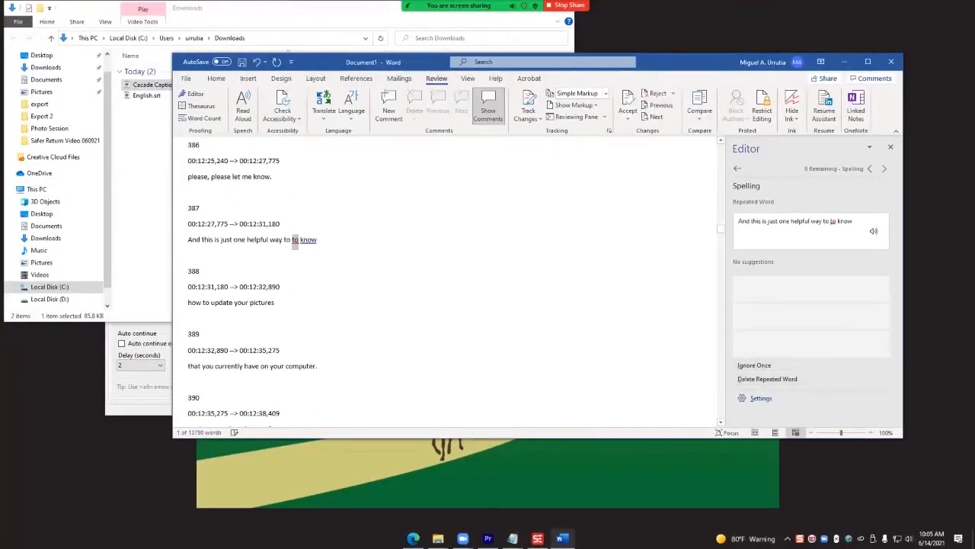
{"action": "left_click", "coordinate": [767, 379]}
{"action": "left_click", "coordinate": [768, 379]}
{"action": "left_click", "coordinate": [767, 378]}
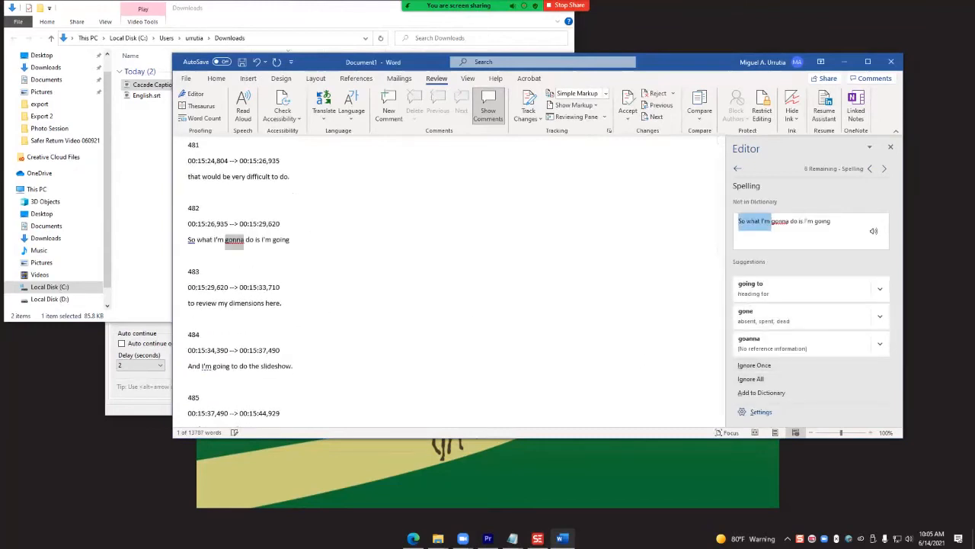
{"action": "scroll", "coordinate": [577, 261], "scroll_direction": "down", "scroll_amount": 5}
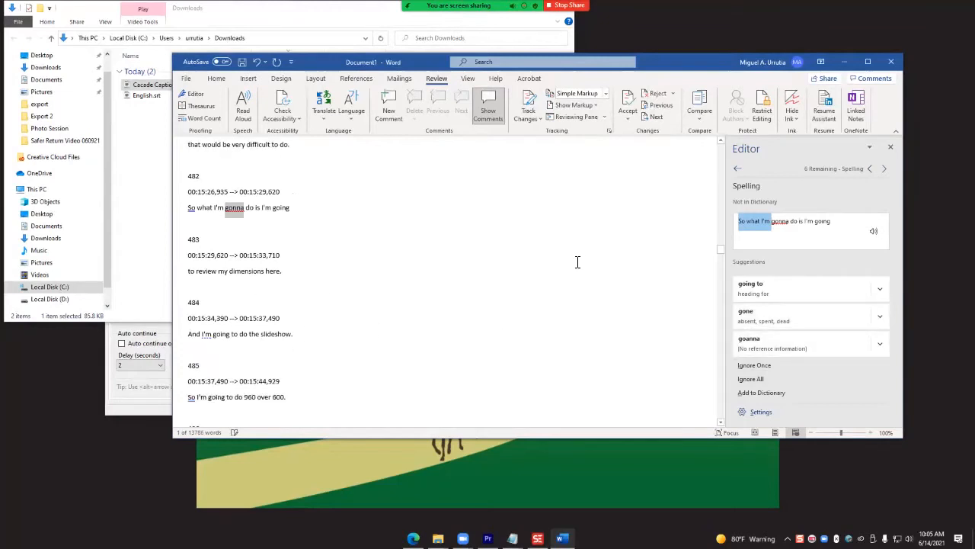
- Replace all text of Cacade Captions.srt in Notepad with the corrected captions from the Word document and save the file
{"action": "left_click", "coordinate": [439, 276]}
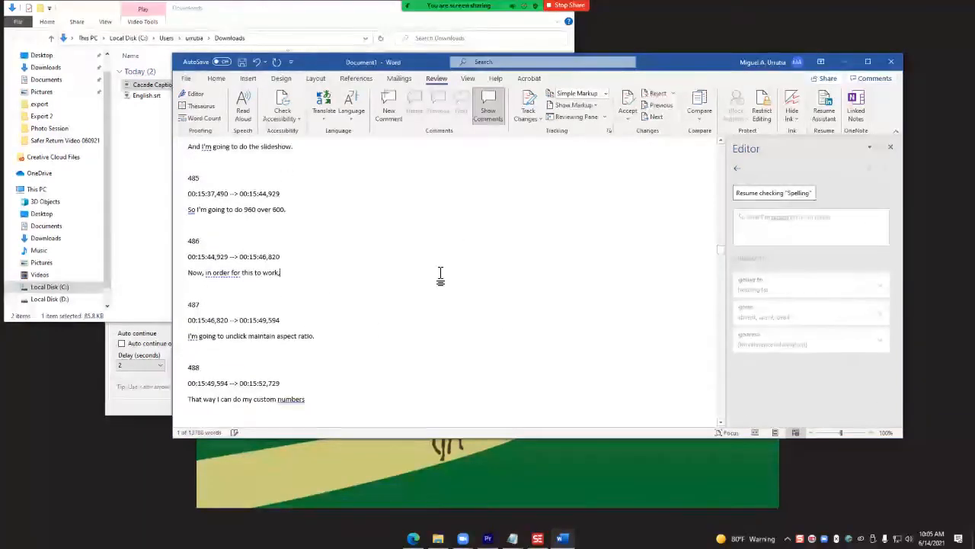
{"action": "key", "text": "ctrl+a"}
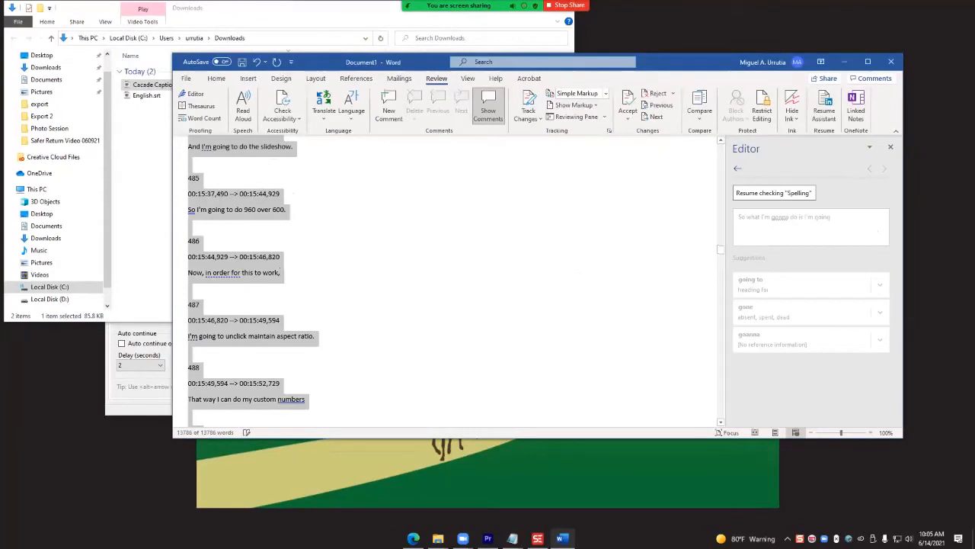
{"action": "left_click", "coordinate": [512, 538]}
{"action": "left_click", "coordinate": [567, 495]}
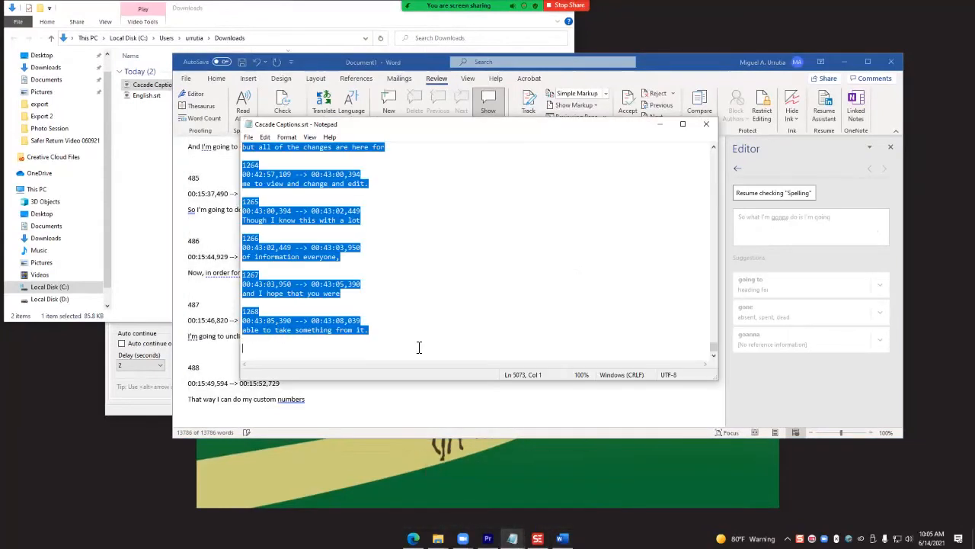
{"action": "left_click_drag", "start_coordinate": [425, 128], "coordinate": [282, 129]}
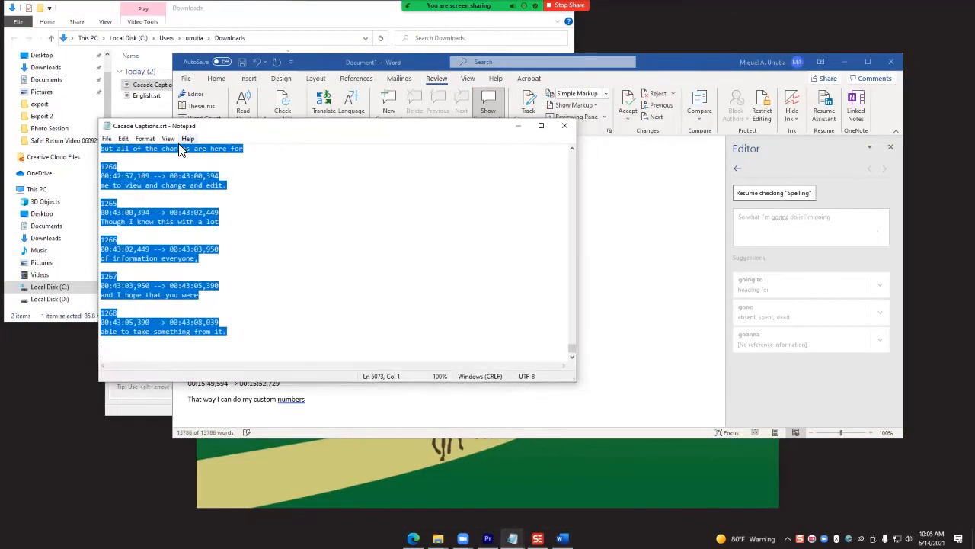
{"action": "key", "text": "ctrl+v"}
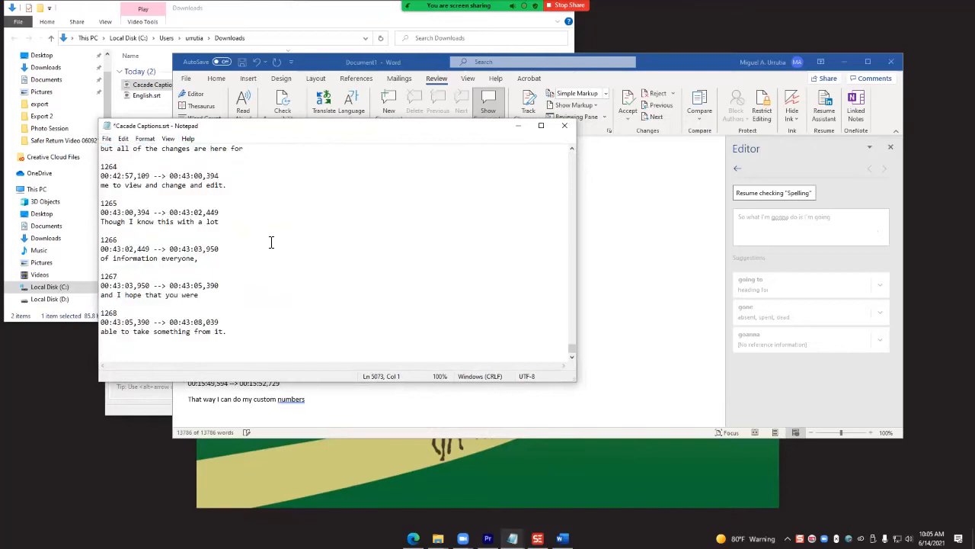
{"action": "key", "text": "ctrl+s"}
- Close Word without saving the document or keeping the copied item, and close the Notepad and Subtitle Edit windows
{"action": "left_click", "coordinate": [564, 125]}
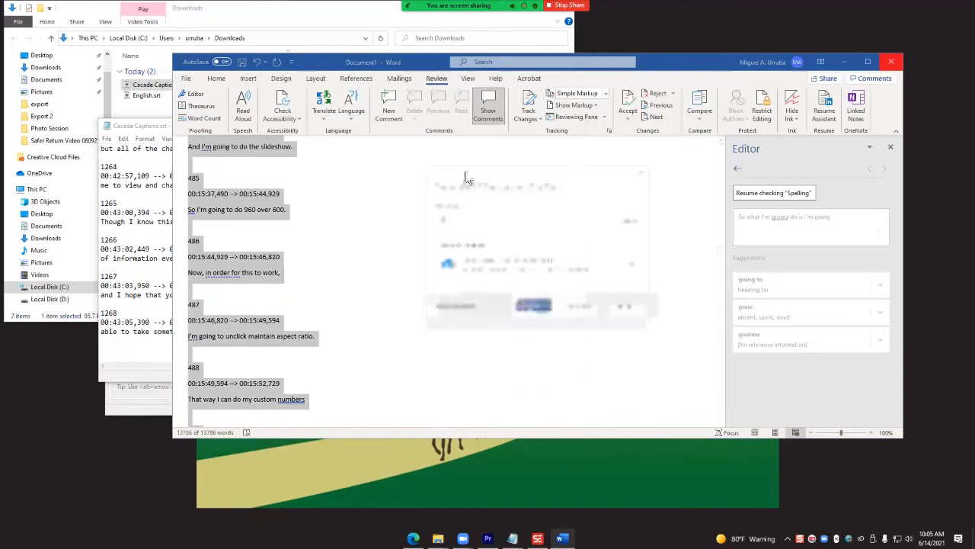
{"action": "left_click", "coordinate": [522, 307]}
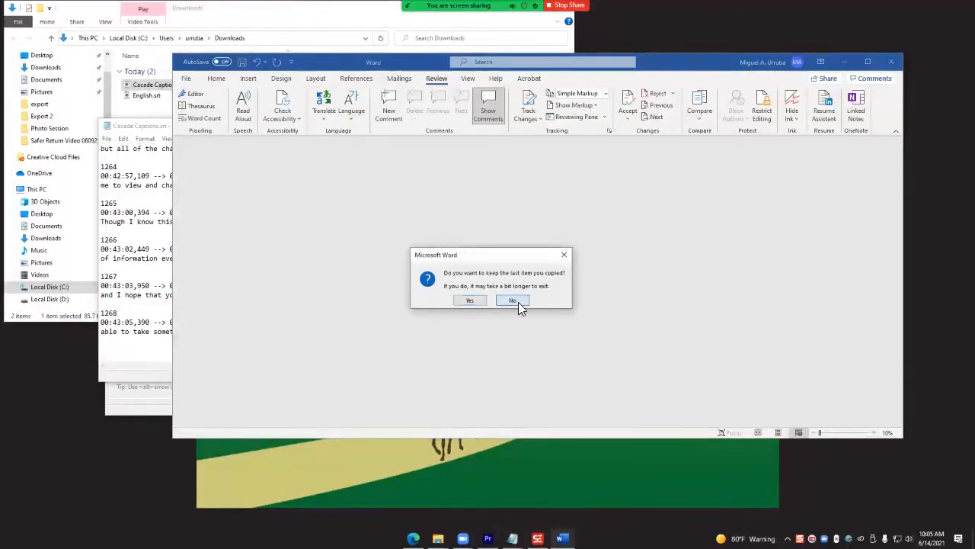
{"action": "left_click", "coordinate": [512, 300]}
{"action": "left_click", "coordinate": [564, 125]}
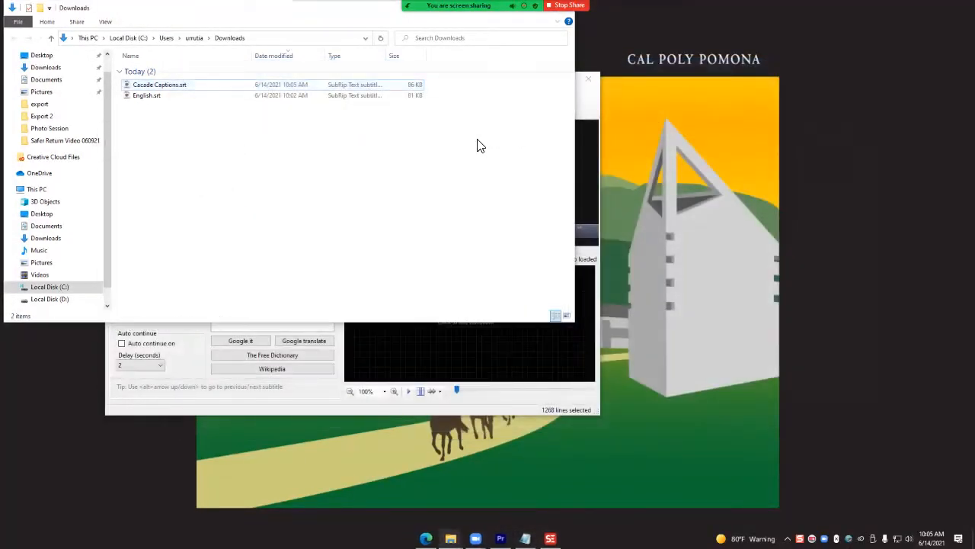
{"action": "left_click", "coordinate": [595, 79]}
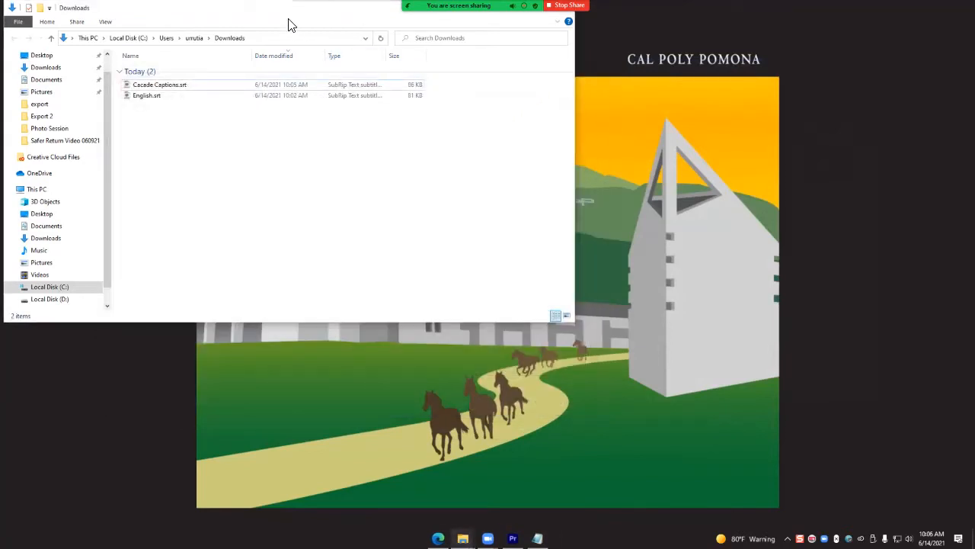
- Arrange the Downloads and footage folder windows over Premiere Pro and import zoom_0.mp4 into the Caption Editing project
{"action": "left_click_drag", "start_coordinate": [253, 10], "coordinate": [357, 69]}
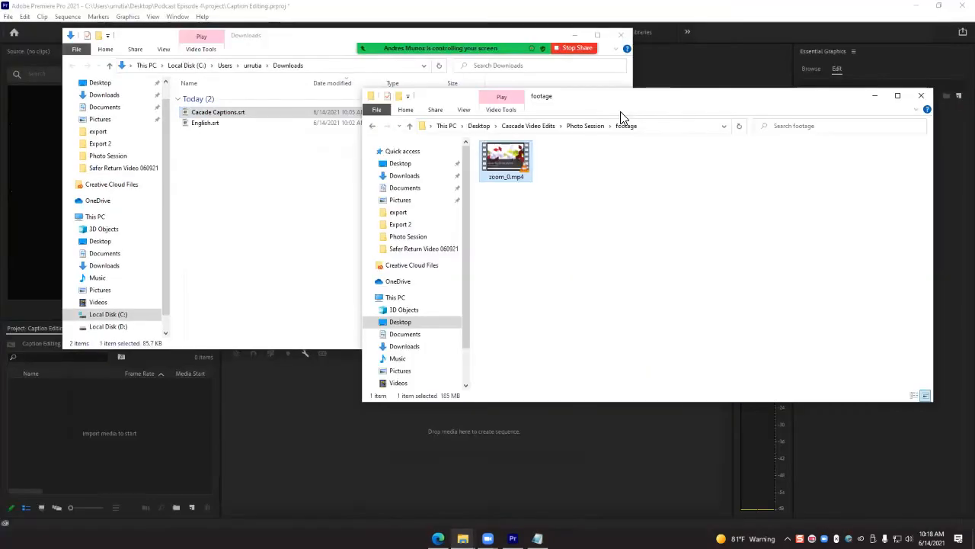
{"action": "left_click_drag", "start_coordinate": [620, 111], "coordinate": [693, 58]}
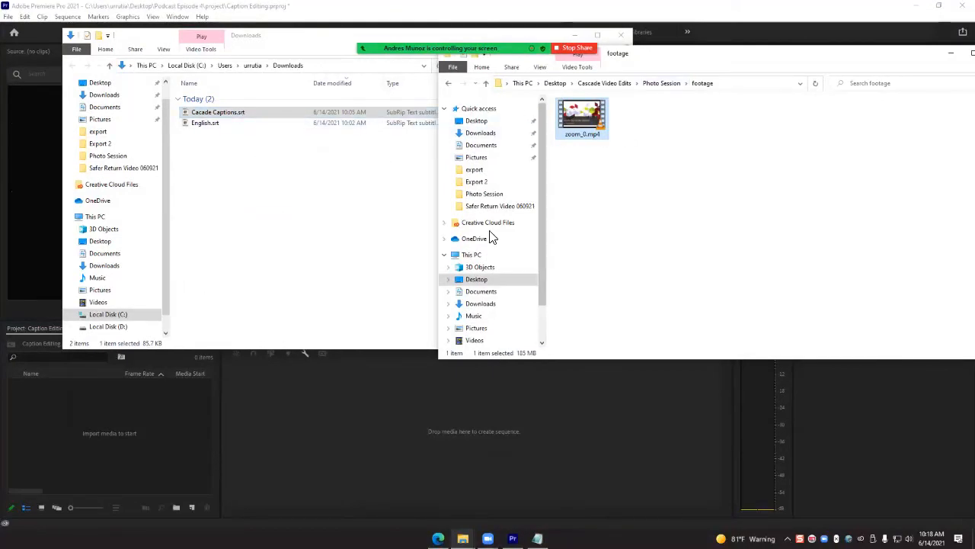
{"action": "left_click_drag", "start_coordinate": [278, 49], "coordinate": [339, 39]}
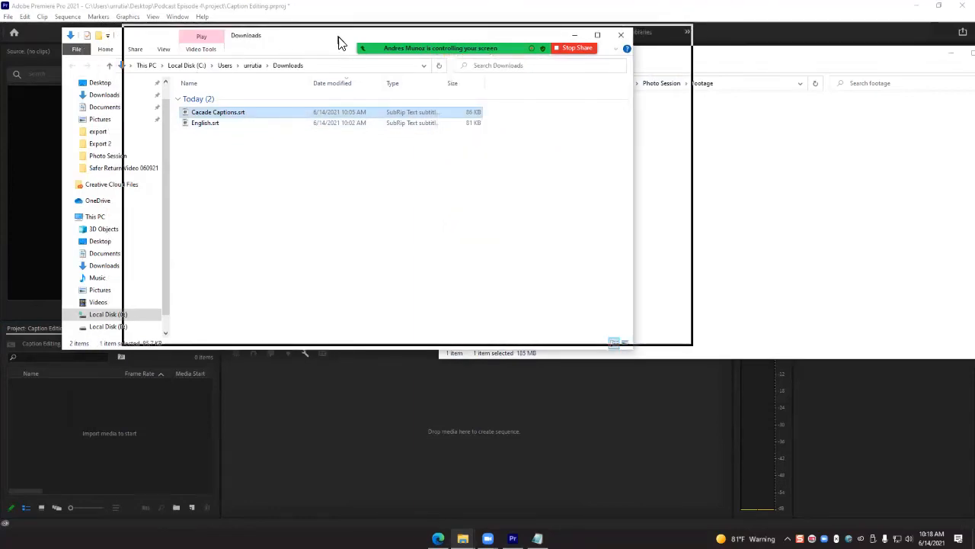
{"action": "left_click", "coordinate": [762, 214]}
{"action": "left_click", "coordinate": [580, 120]}
{"action": "left_click_drag", "start_coordinate": [589, 120], "coordinate": [81, 461]}
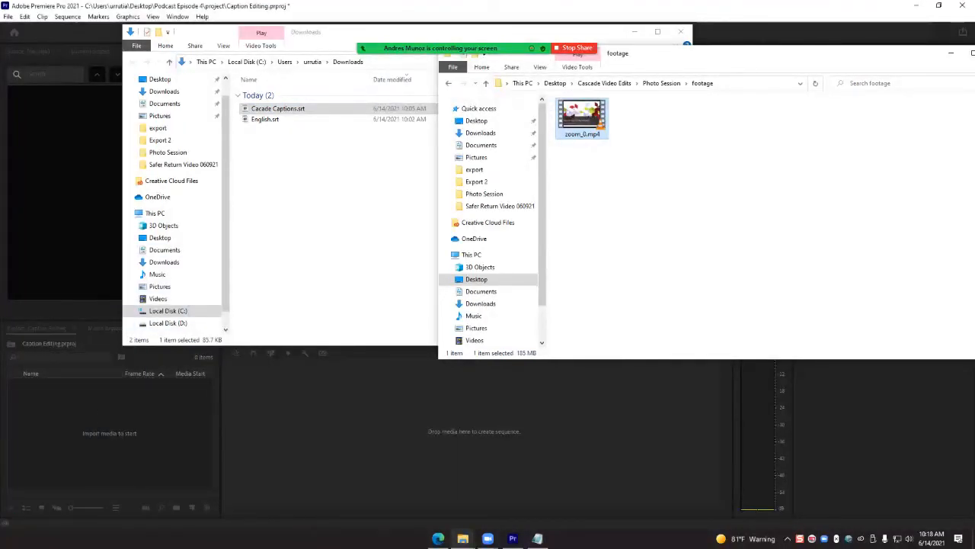
- Import Cacade Captions.srt from Downloads into the Caption Editing project and minimize both folder windows
{"action": "left_click", "coordinate": [335, 229]}
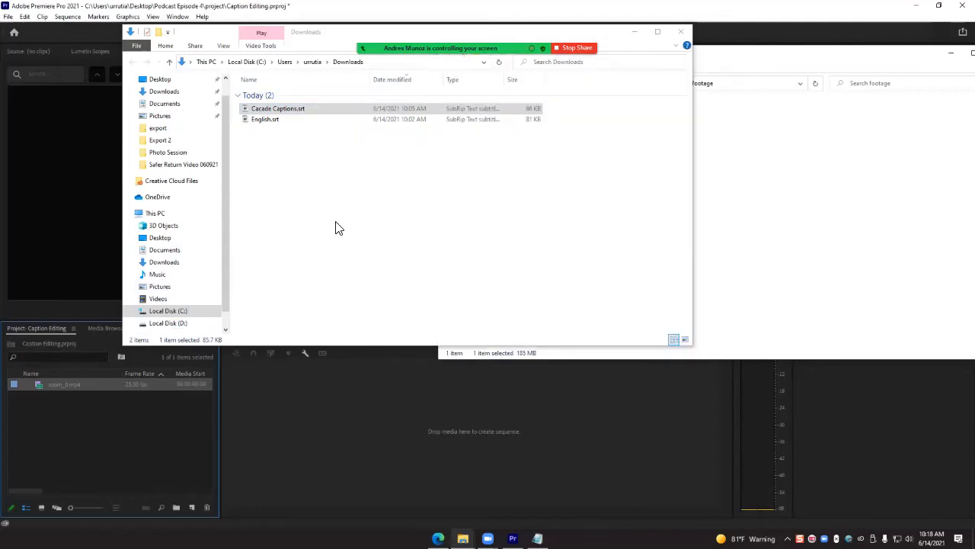
{"action": "left_click", "coordinate": [301, 109]}
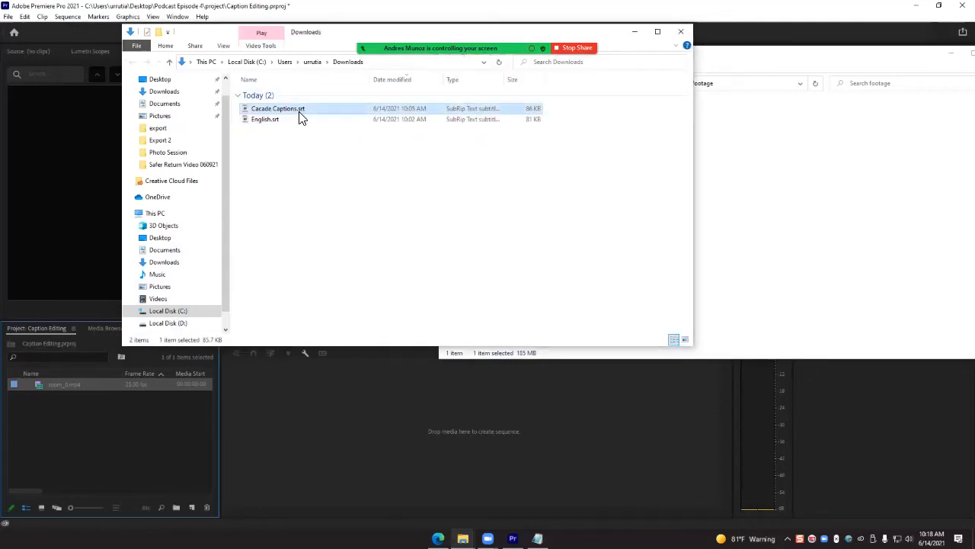
{"action": "left_click_drag", "start_coordinate": [313, 108], "coordinate": [67, 472]}
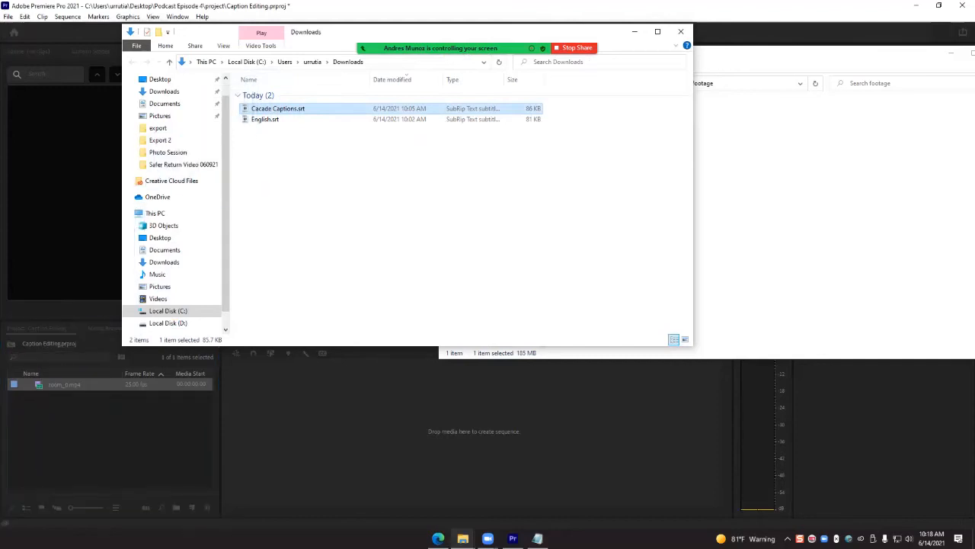
{"action": "left_click", "coordinate": [635, 32]}
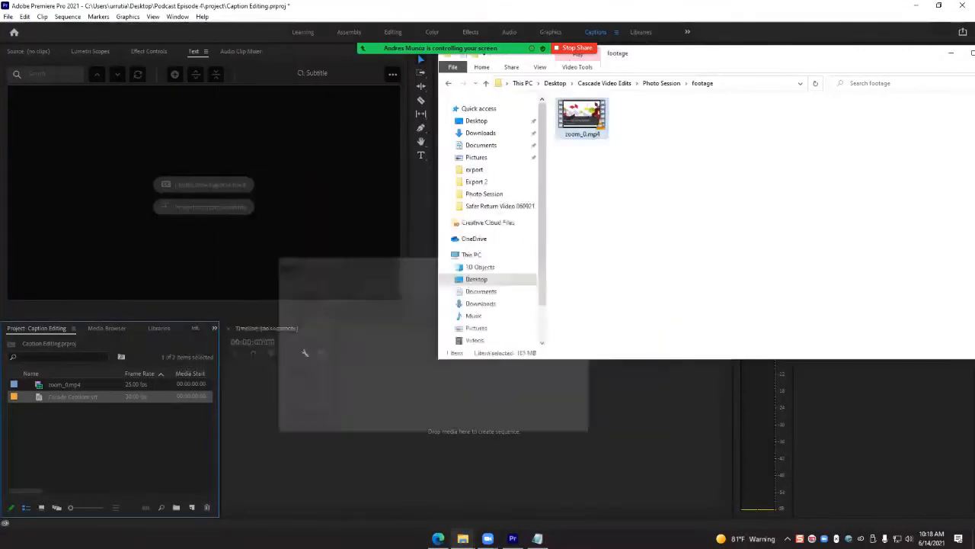
{"action": "left_click", "coordinate": [950, 52]}
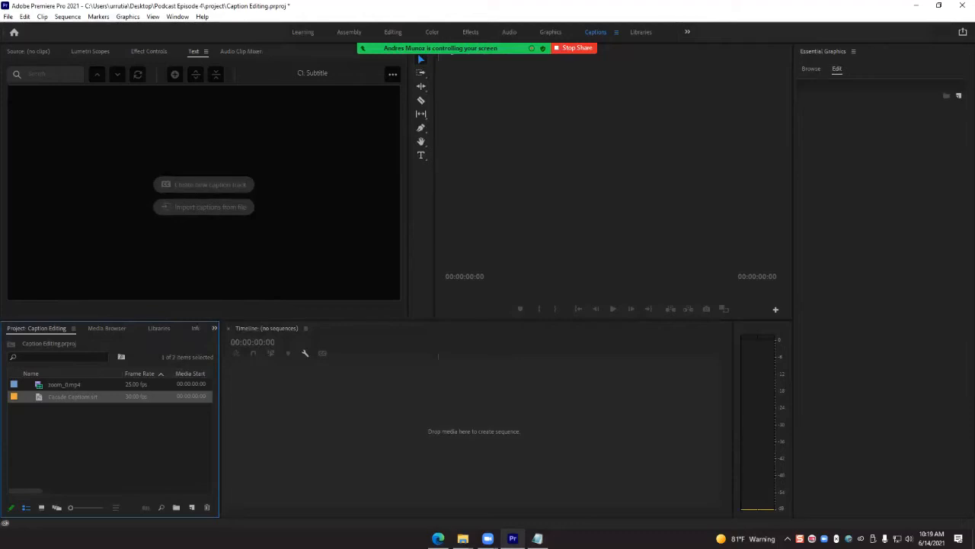
- Create a sequence from zoom_0.mp4 and add Cacade Captions.srt as a new Subtitle caption track with Source Timecode as start point
{"action": "left_click", "coordinate": [65, 384]}
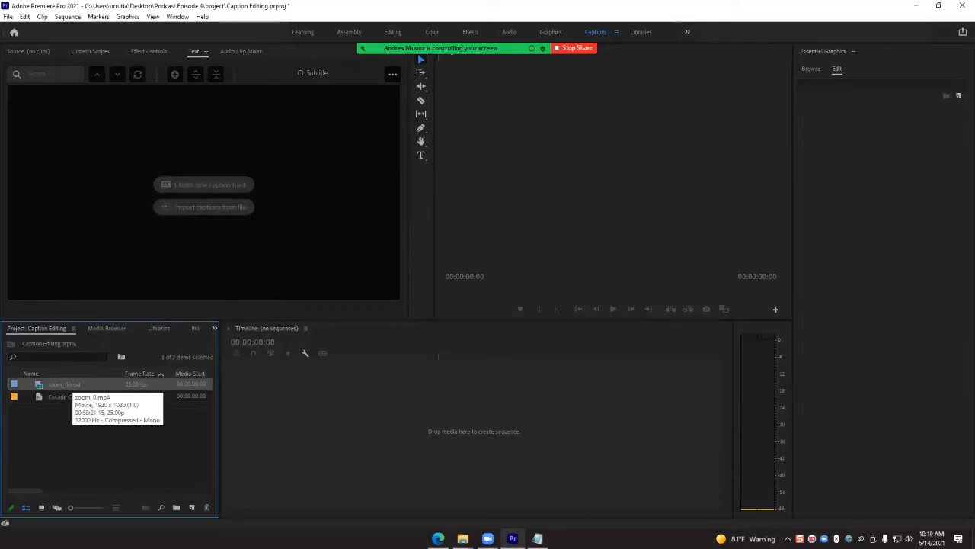
{"action": "left_click_drag", "start_coordinate": [67, 385], "coordinate": [427, 430]}
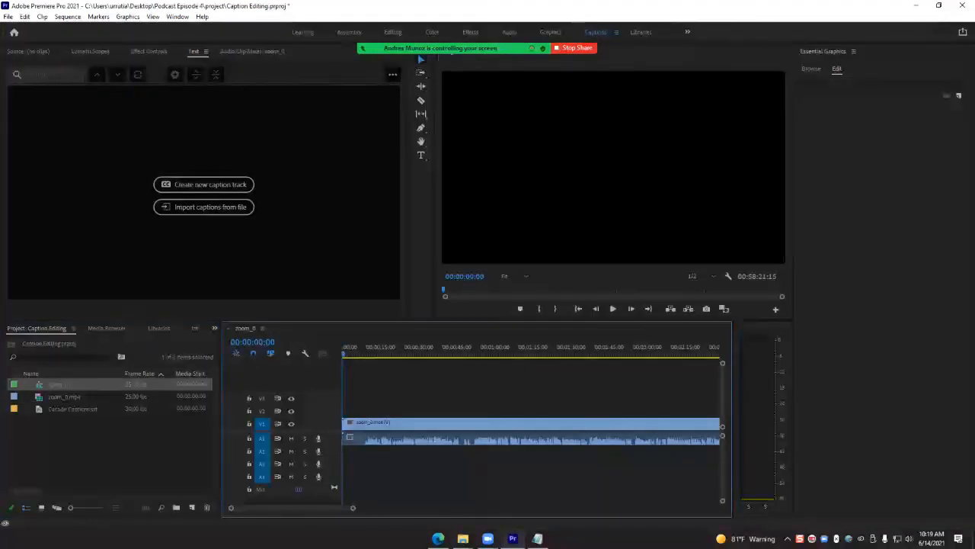
{"action": "left_click", "coordinate": [85, 409]}
{"action": "left_click_drag", "start_coordinate": [85, 409], "coordinate": [407, 350]}
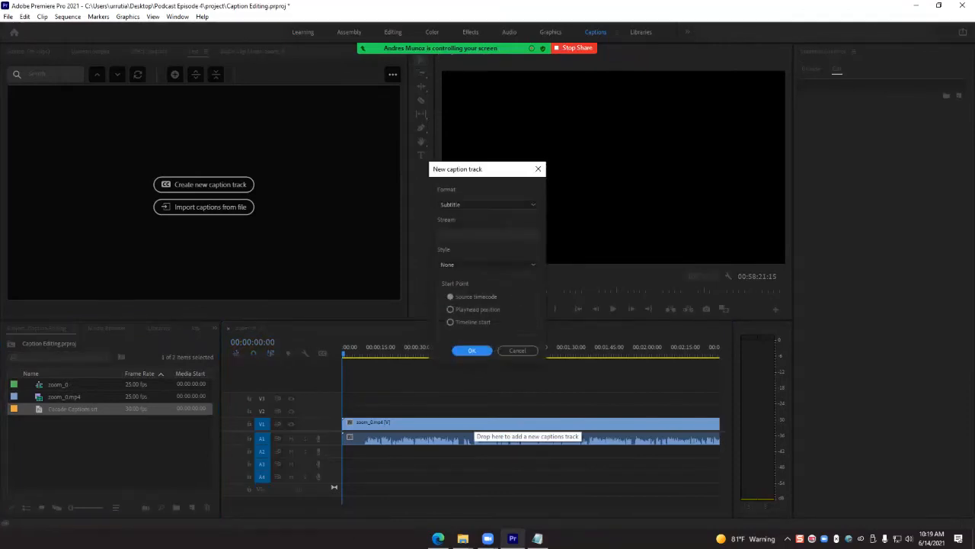
{"action": "left_click", "coordinate": [477, 352]}
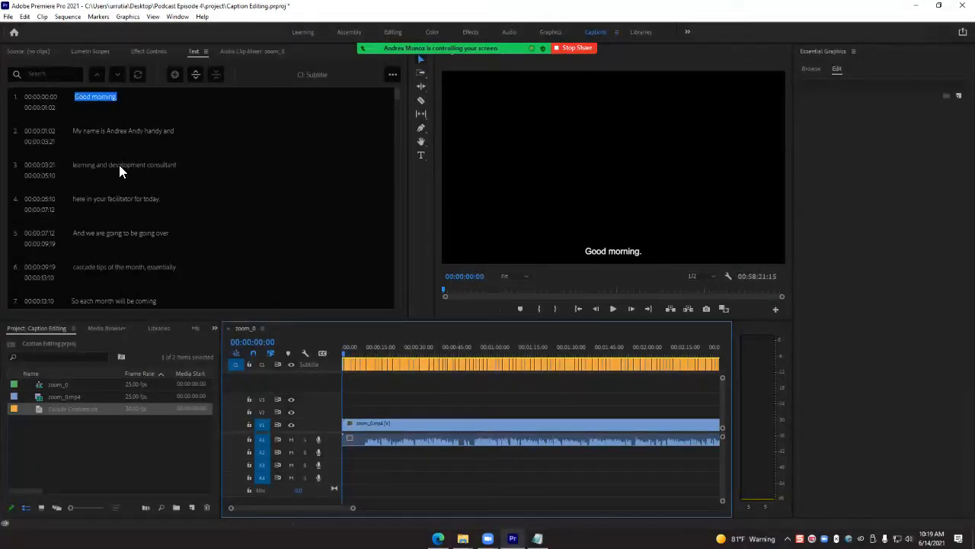
- Preview the opening captions and retype the ending of "over" in caption 5, "And we are going to be going over"
{"action": "left_click", "coordinate": [124, 133]}
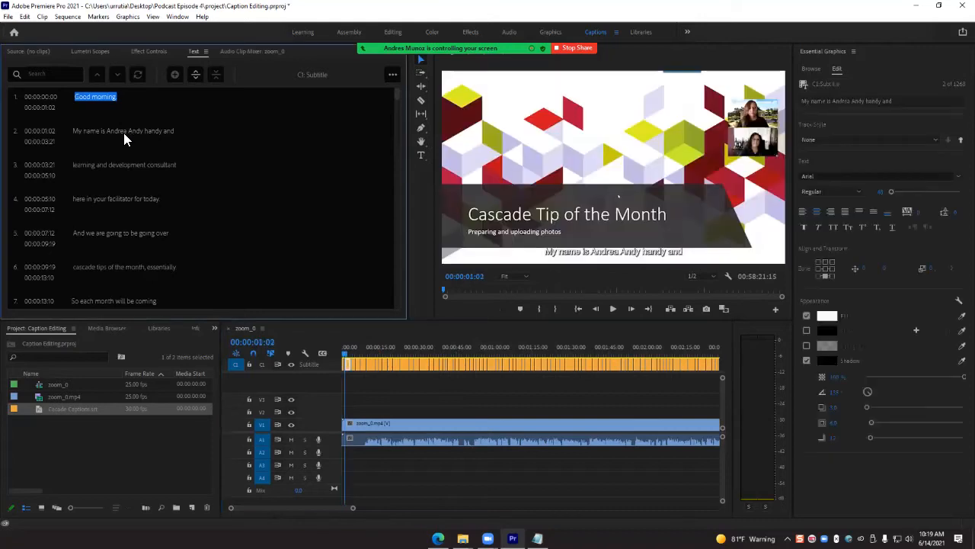
{"action": "left_click", "coordinate": [140, 101]}
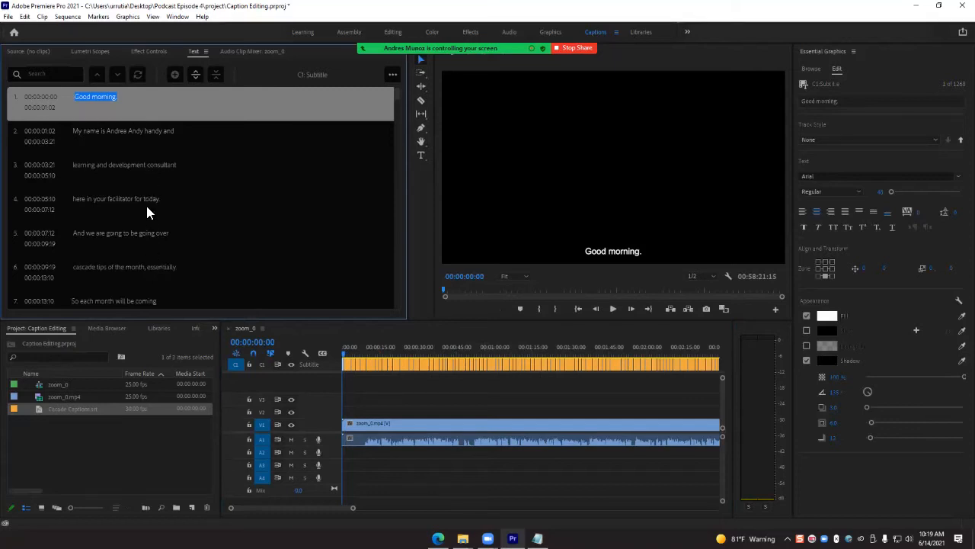
{"action": "scroll", "coordinate": [147, 207], "scroll_direction": "down", "scroll_amount": 3}
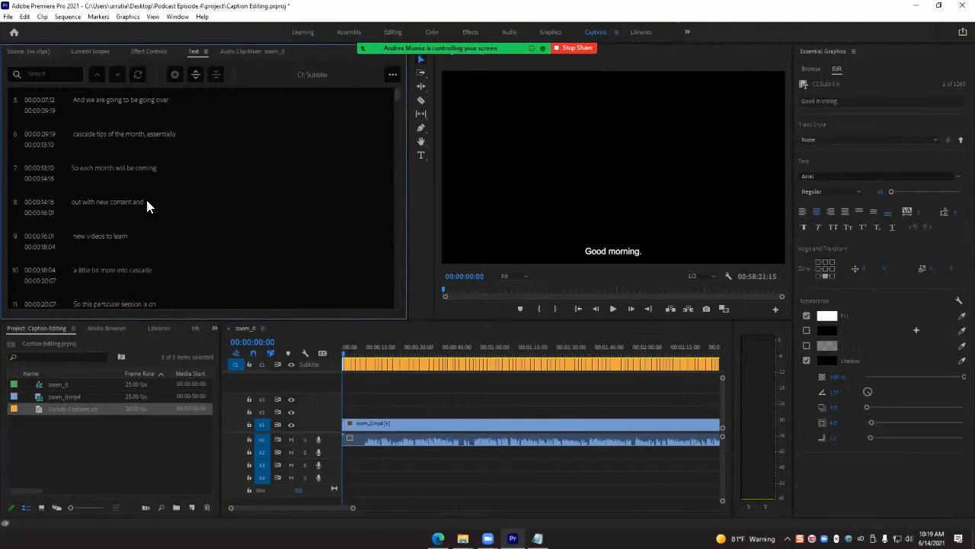
{"action": "scroll", "coordinate": [147, 204], "scroll_direction": "up", "scroll_amount": 3}
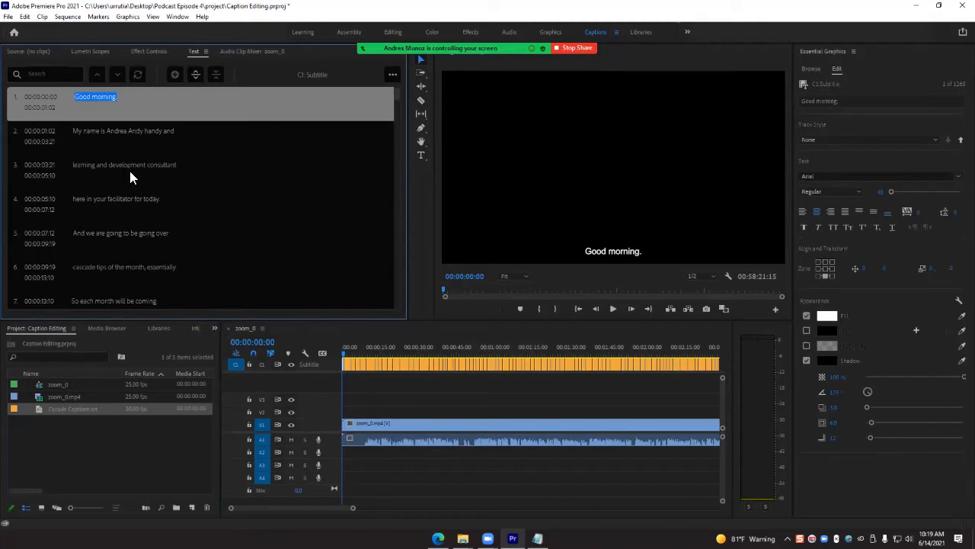
{"action": "double_click", "coordinate": [122, 231]}
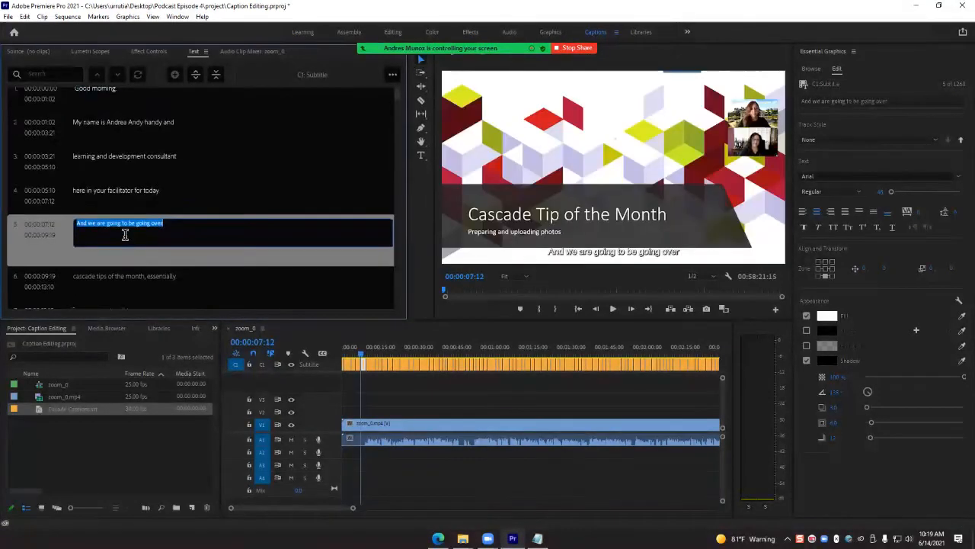
{"action": "left_click", "coordinate": [163, 180]}
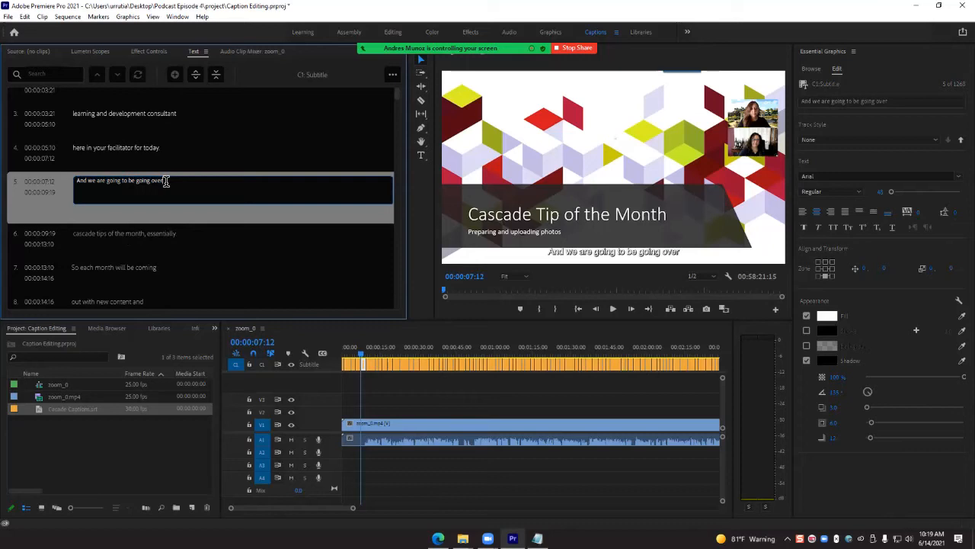
{"action": "key", "text": "BackSpace"}
{"action": "key", "text": "BackSpace"}
{"action": "key", "text": "BackSpace"}
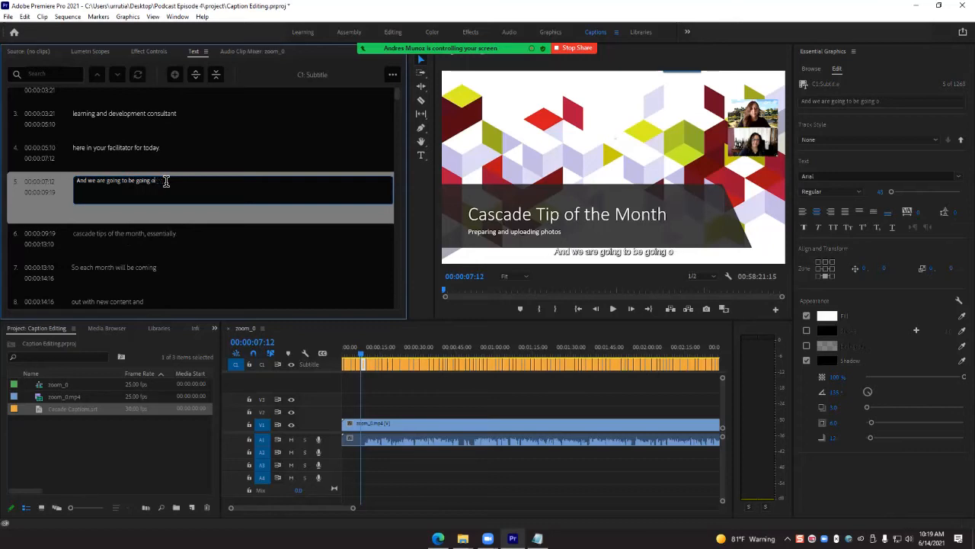
{"action": "type", "text": "over"}
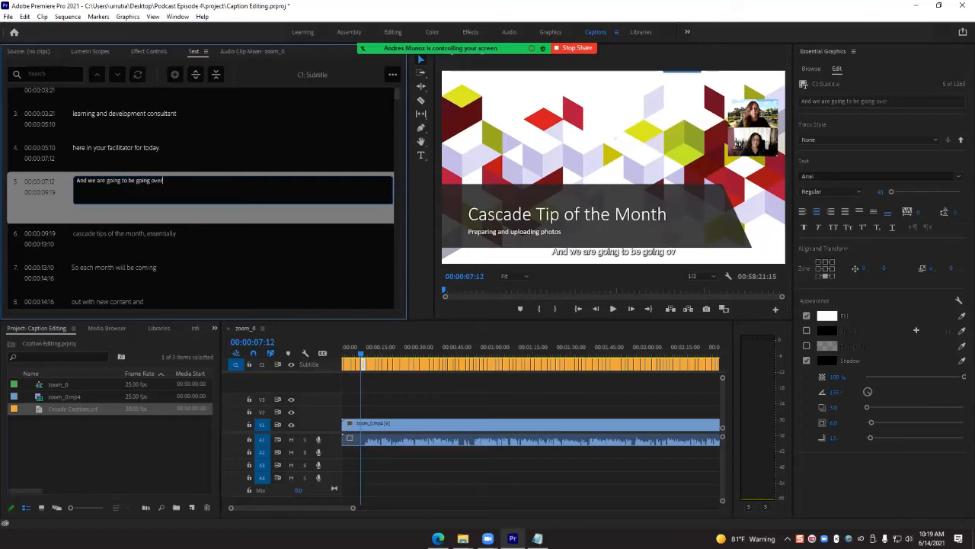
{"action": "type", "text": "."}
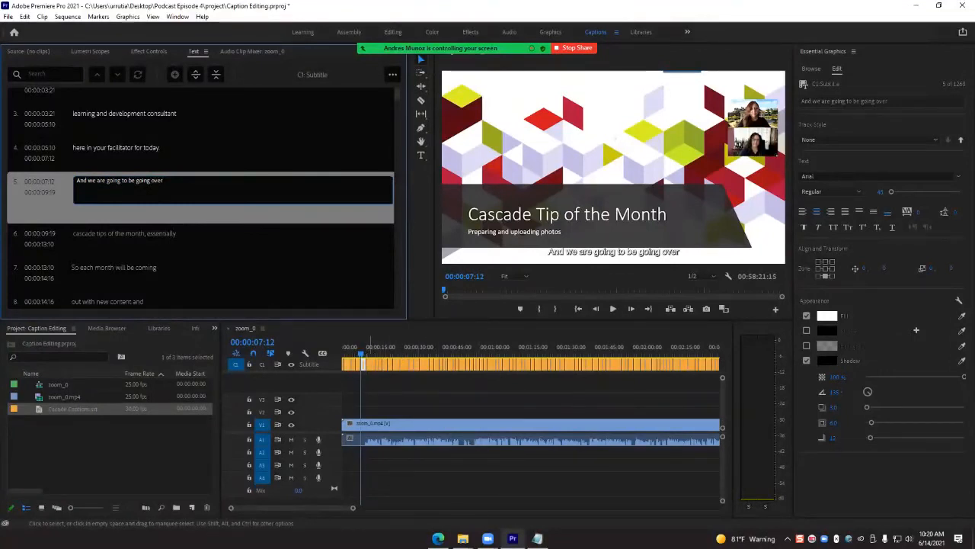
{"action": "left_click", "coordinate": [384, 385]}
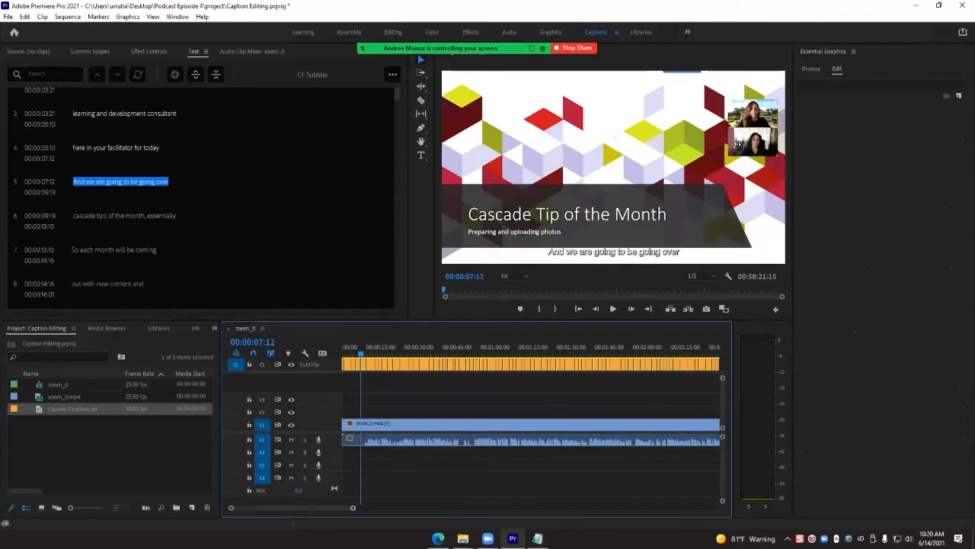
- Trim the end of caption 4, "here in your facilitator for today.", in the timeline to 00:00:07:02
{"action": "left_click_drag", "start_coordinate": [352, 508], "coordinate": [261, 507]}
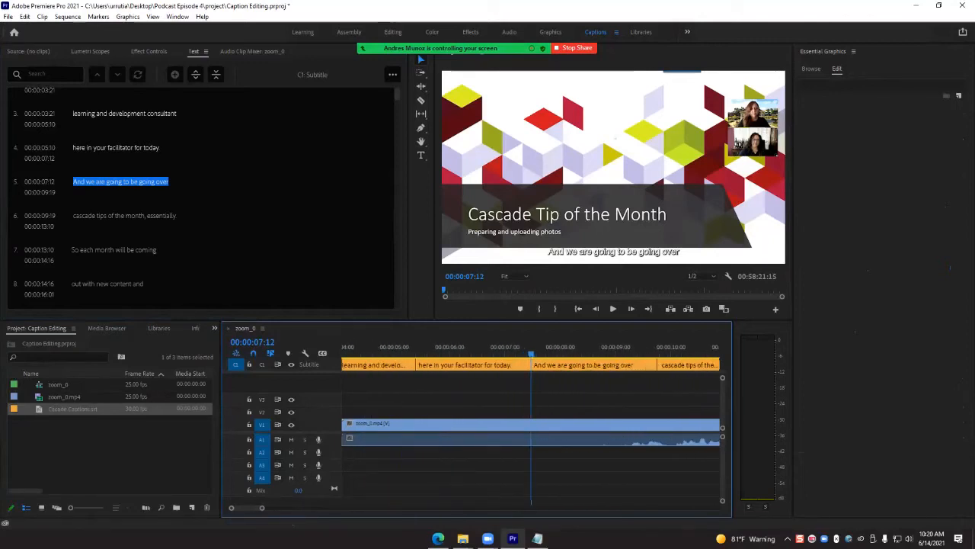
{"action": "left_click", "coordinate": [475, 360]}
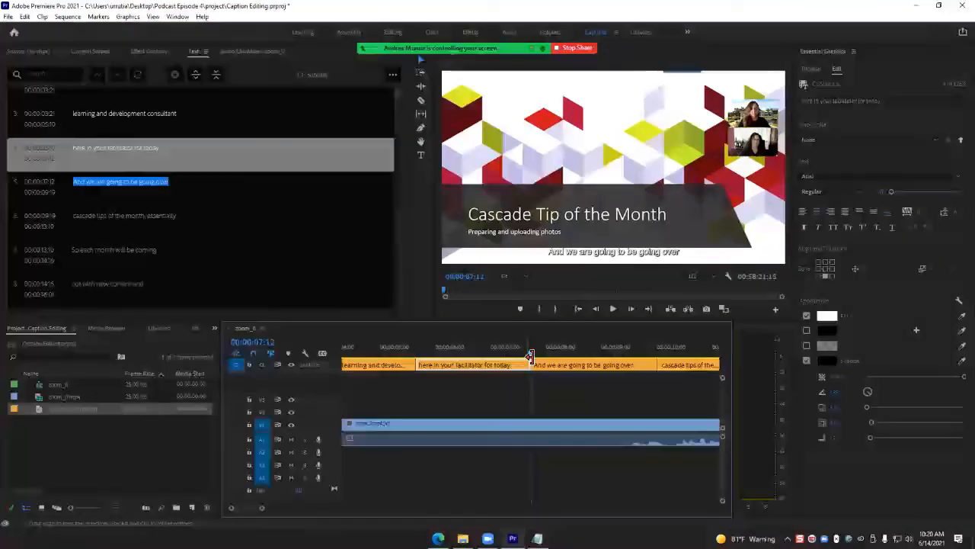
{"action": "left_click_drag", "start_coordinate": [530, 356], "coordinate": [504, 357]}
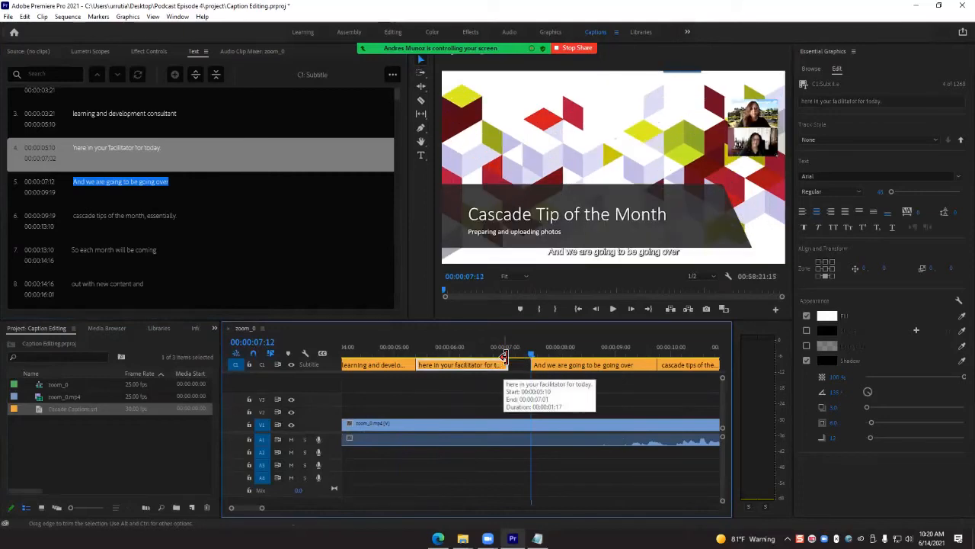
- Extend the end of caption 4, "here in your facilitator for today.", to 00:00:07:12, where caption 5 starts
{"action": "left_click_drag", "start_coordinate": [503, 356], "coordinate": [531, 356]}
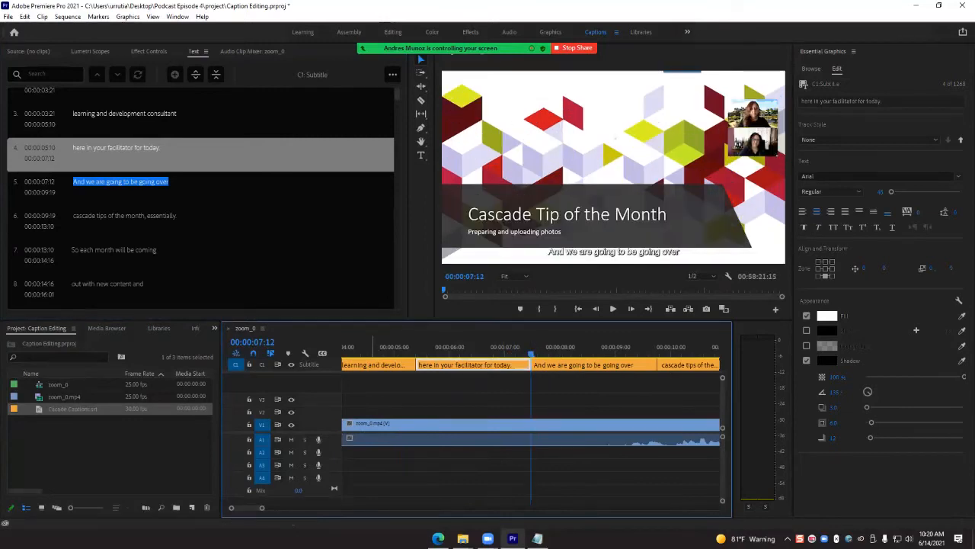
- Try splitting caption 4 at 00:00:07:05 with the Razor tool, and undo the split
{"action": "left_click", "coordinate": [420, 103]}
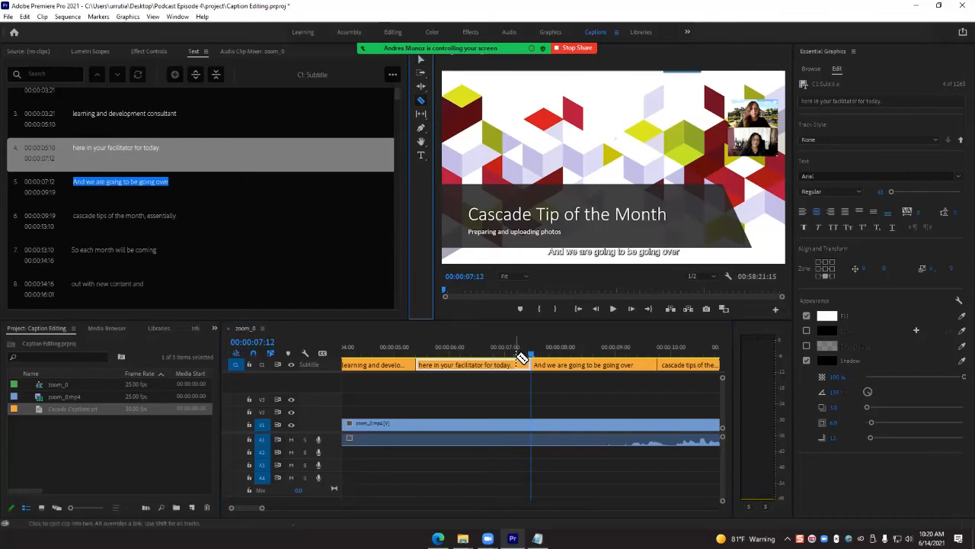
{"action": "left_click", "coordinate": [517, 364]}
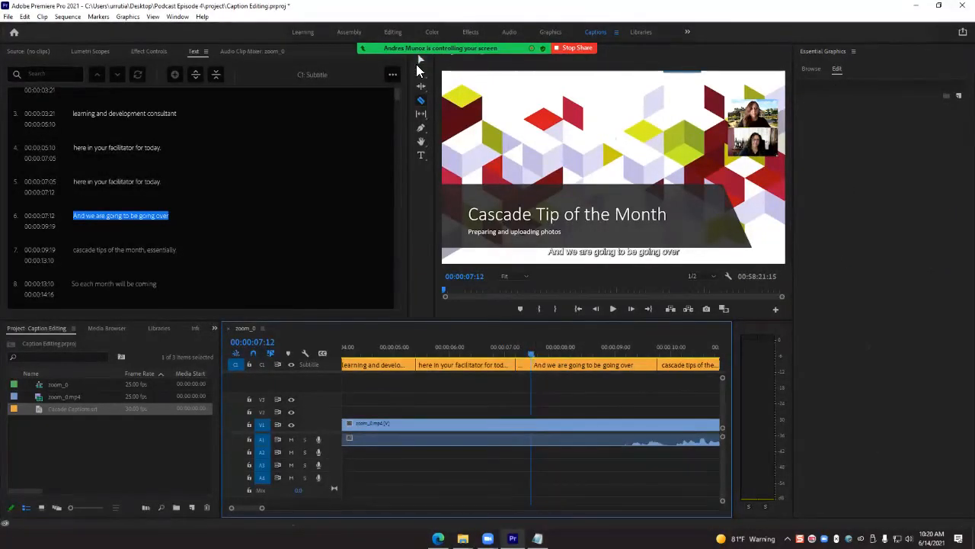
{"action": "key", "text": "ctrl+z"}
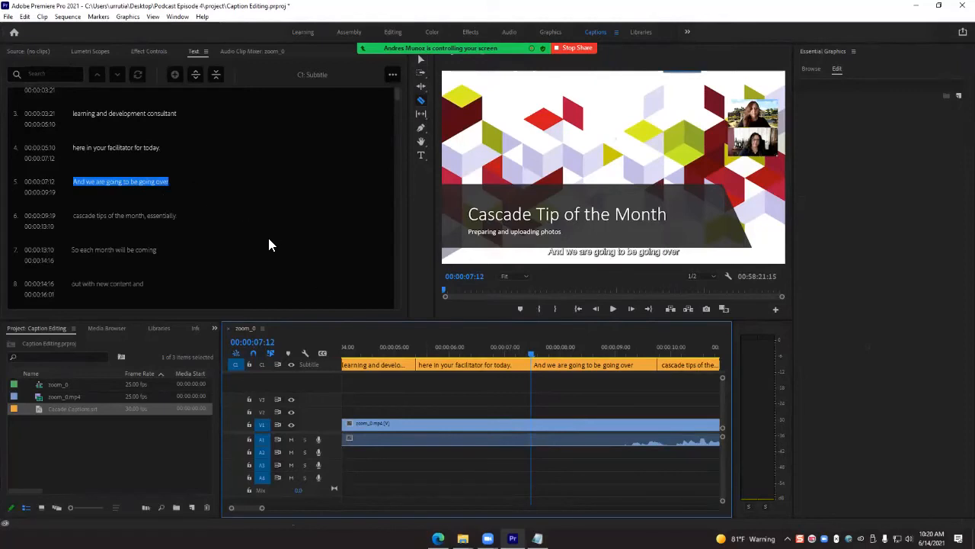
- Return to caption 1, "Good morning.", and zoom the timeline out to about 20 minutes of the caption track
{"action": "scroll", "coordinate": [177, 150], "scroll_direction": "up", "scroll_amount": 3}
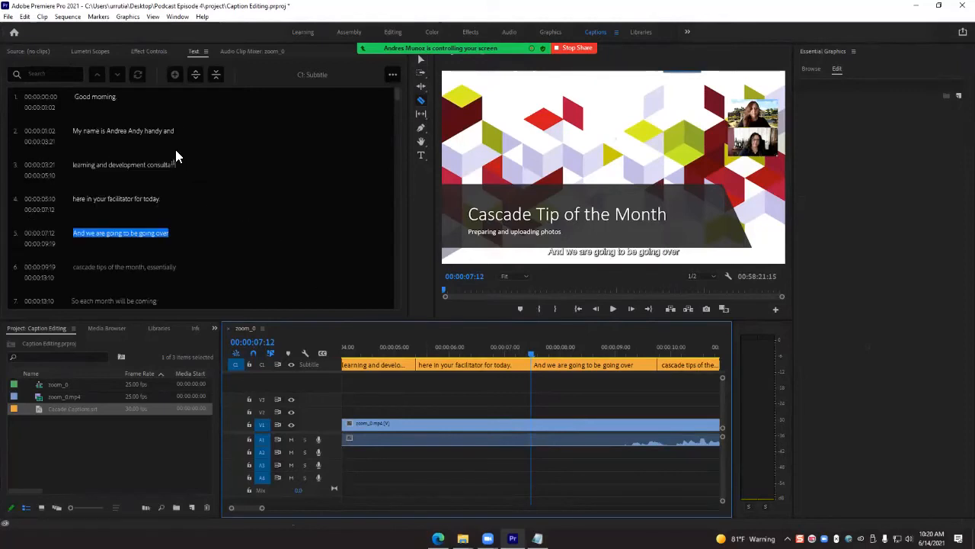
{"action": "left_click", "coordinate": [139, 99]}
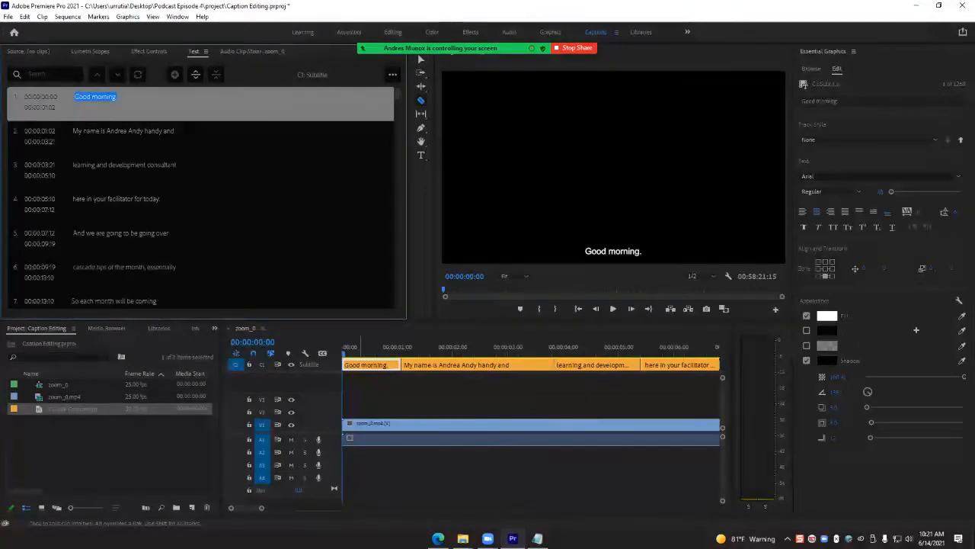
{"action": "left_click_drag", "start_coordinate": [261, 507], "coordinate": [521, 508]}
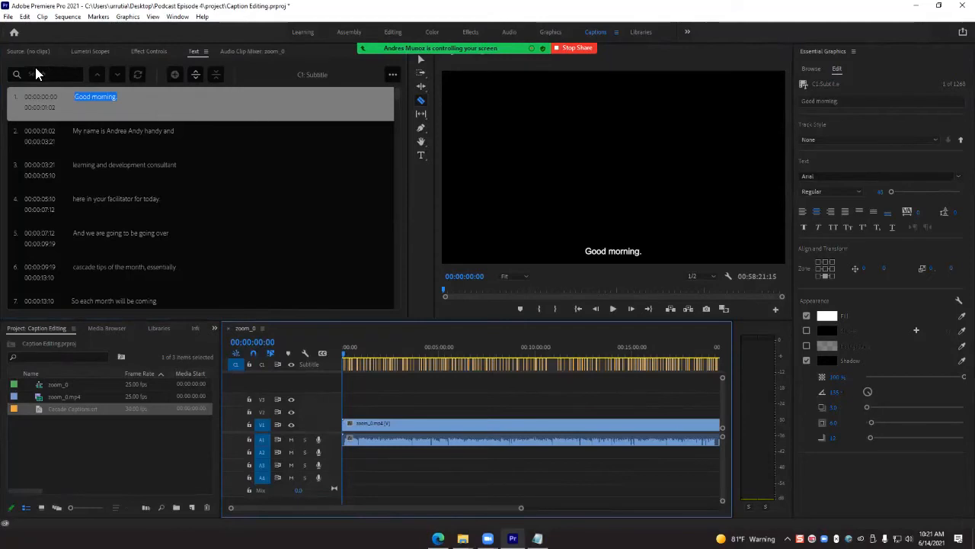
- Try to export the zoom_0 sequence with a sidecar caption file in SubRip Subtitle Format (.srt), and cancel the encoding
{"action": "left_click", "coordinate": [9, 17]}
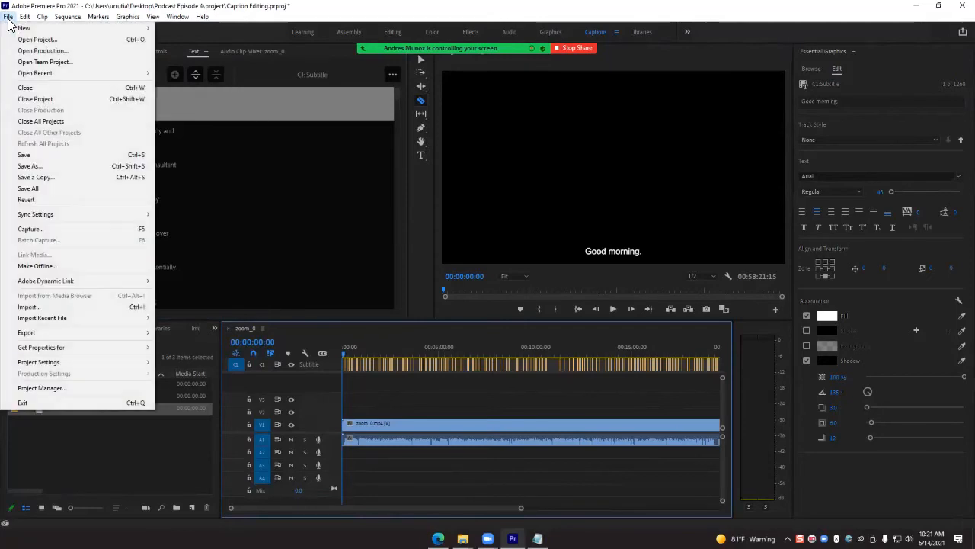
{"action": "mouse_move", "coordinate": [61, 334]}
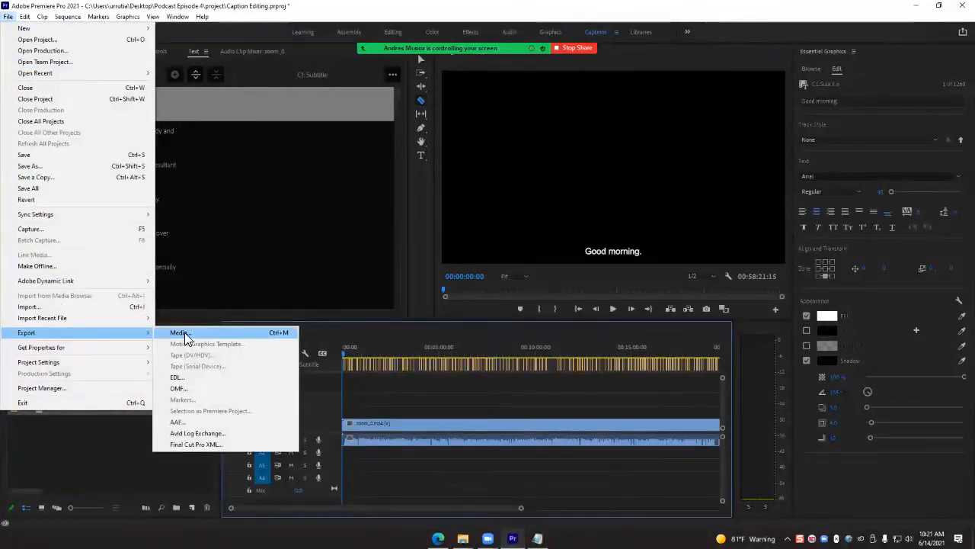
{"action": "left_click", "coordinate": [182, 333]}
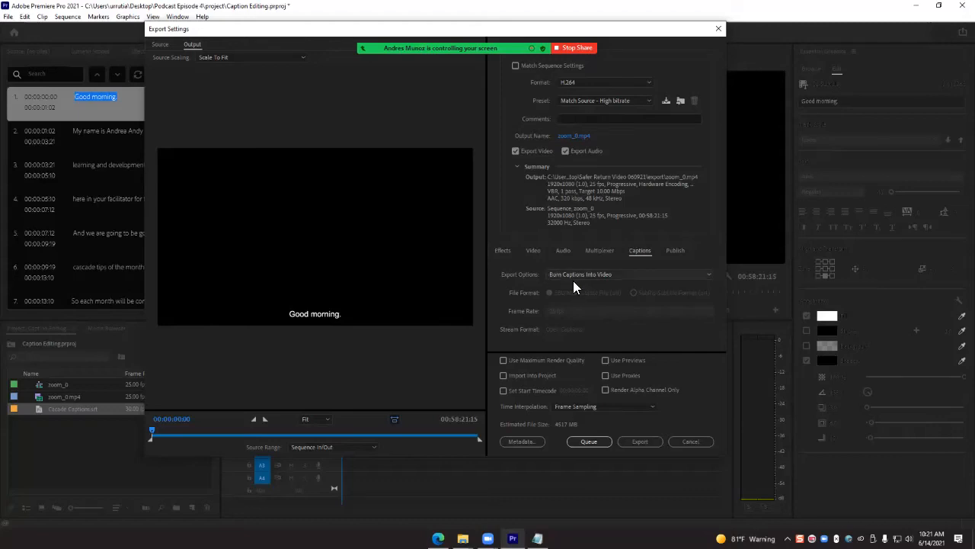
{"action": "left_click", "coordinate": [619, 276]}
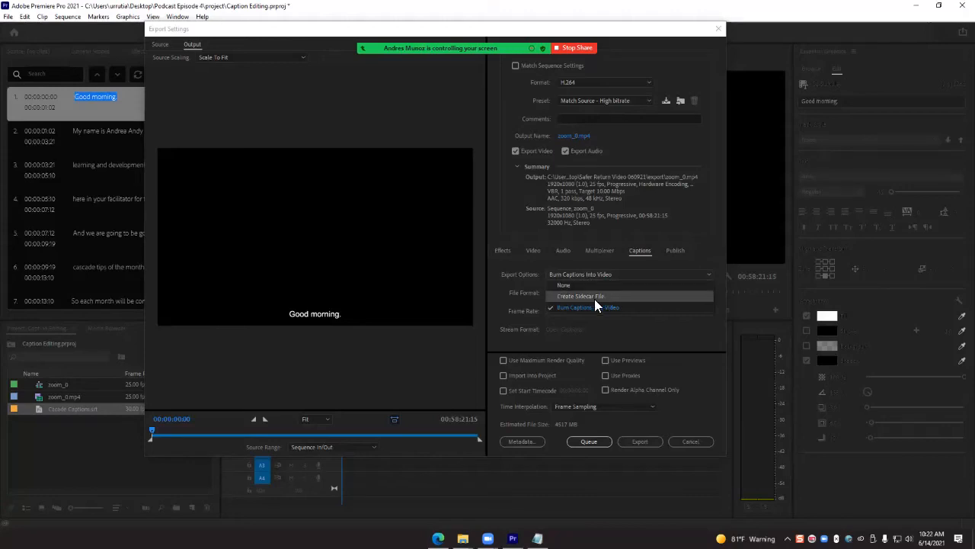
{"action": "left_click", "coordinate": [596, 295]}
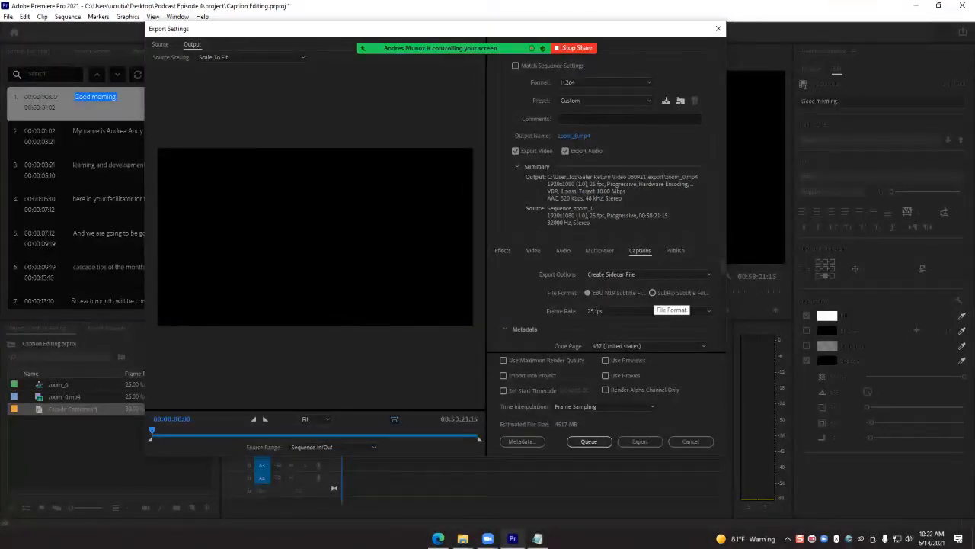
{"action": "left_click", "coordinate": [634, 294]}
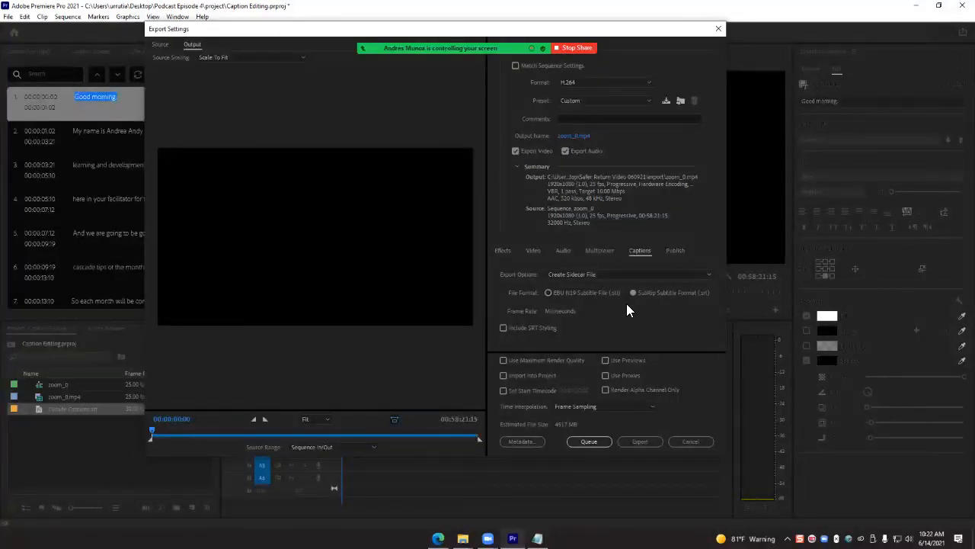
{"action": "left_click", "coordinate": [640, 442]}
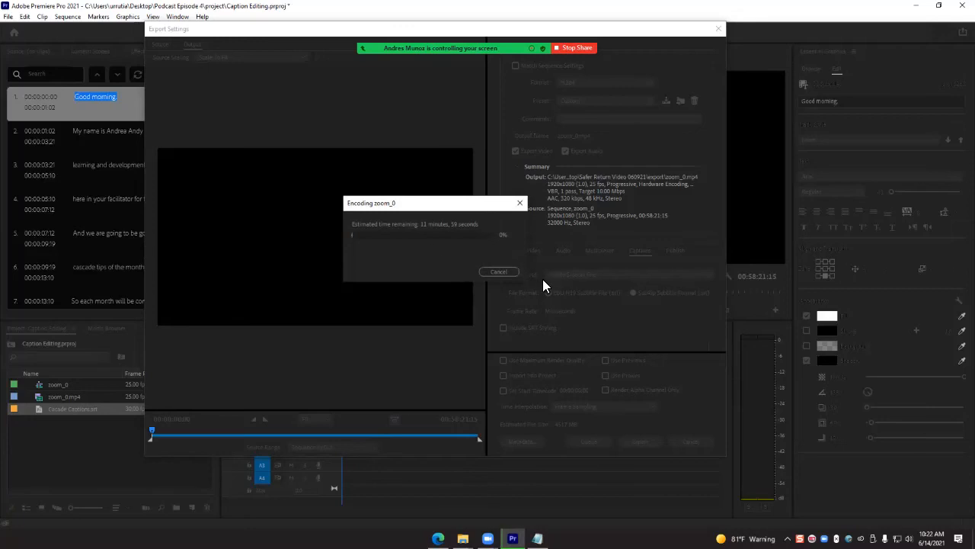
{"action": "left_click", "coordinate": [503, 272]}
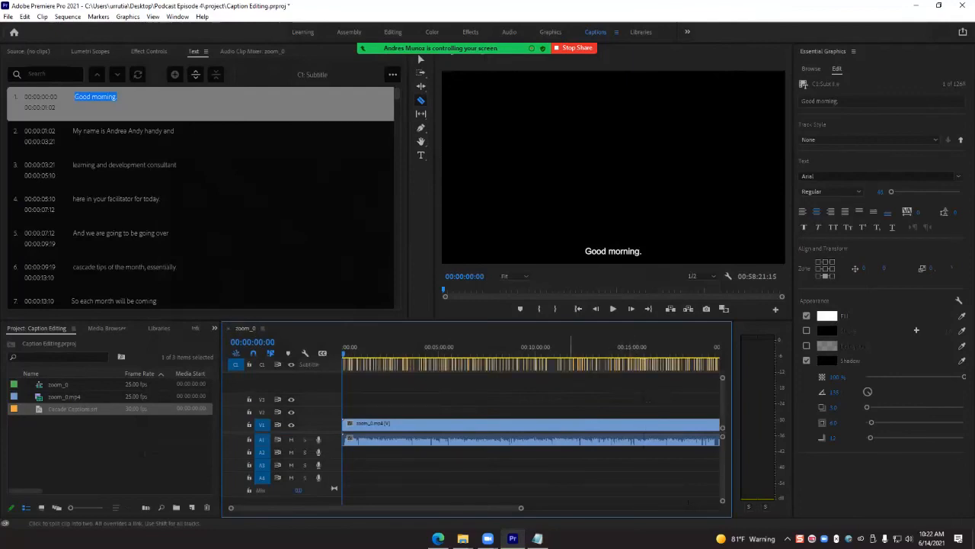
- Export the Subtitle track's captions directly to an SRT file from the caption list
{"action": "left_click", "coordinate": [393, 79]}
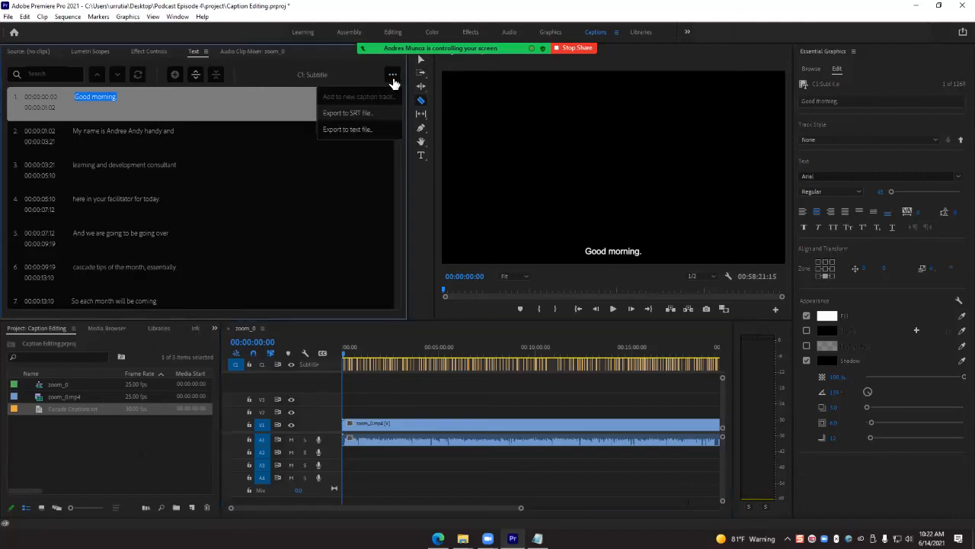
{"action": "left_click", "coordinate": [362, 119]}
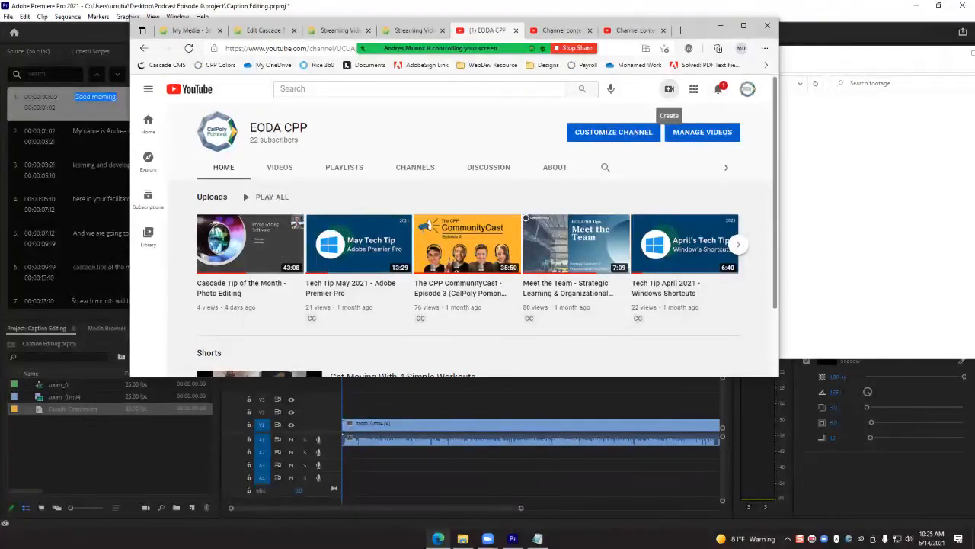
- Switch to YouTube in the browser and upload zoom_0.mp4 as a new video on the EODA CPP channel
{"action": "left_click", "coordinate": [668, 88]}
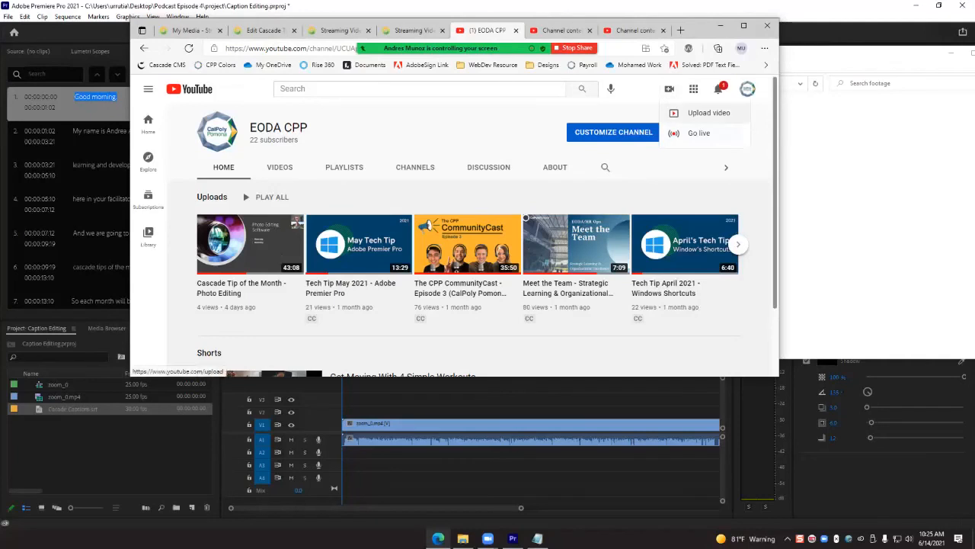
{"action": "left_click", "coordinate": [709, 112]}
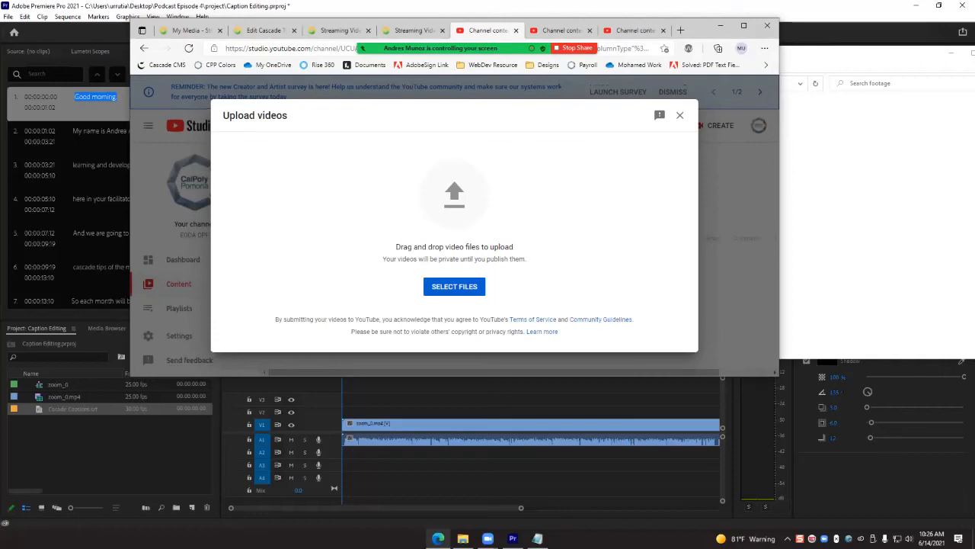
{"action": "left_click", "coordinate": [449, 288]}
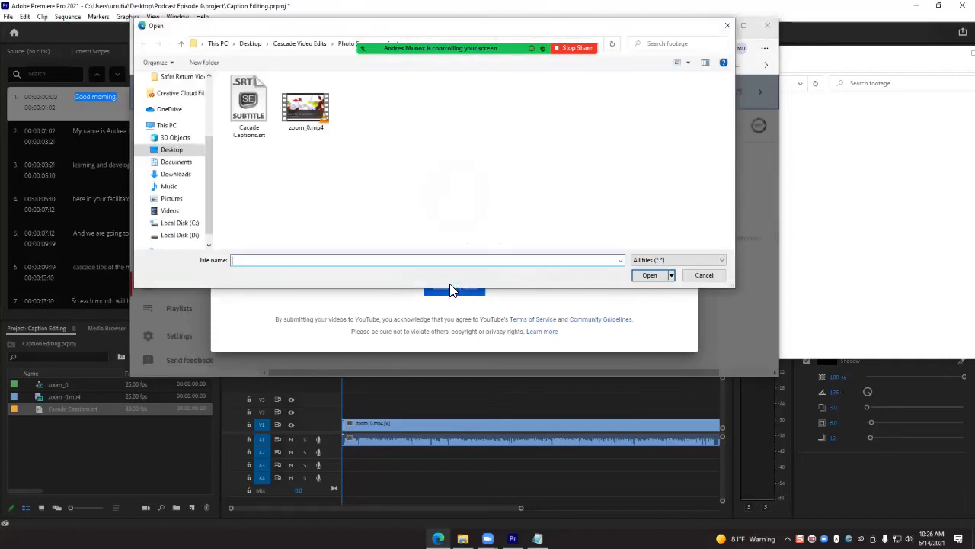
{"action": "left_click", "coordinate": [320, 110]}
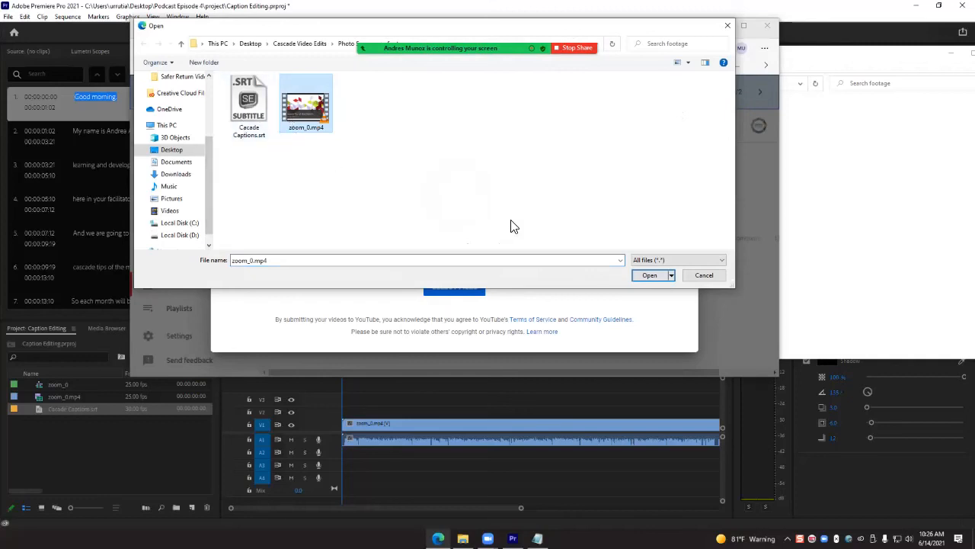
{"action": "left_click", "coordinate": [636, 279]}
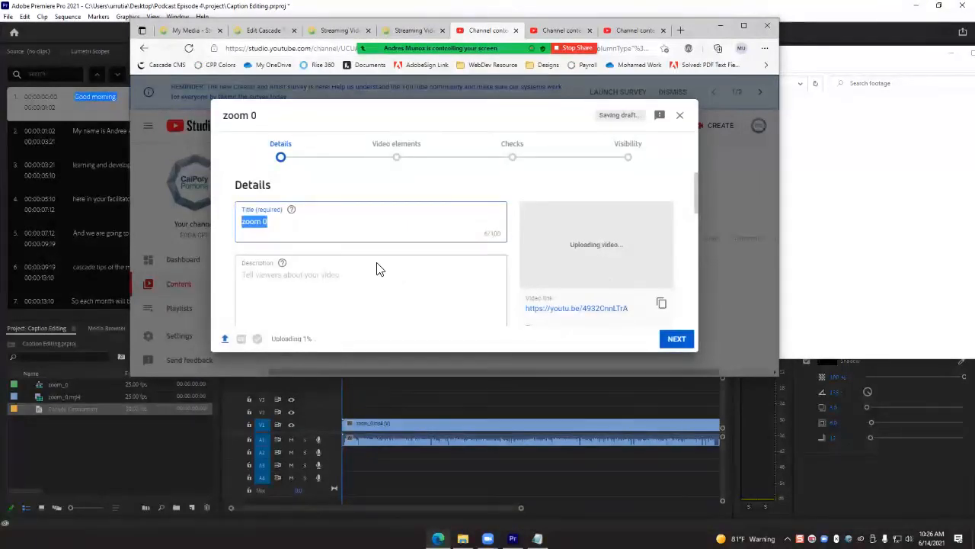
- Replace the uploaded video's default title with "Tip of the Month"
{"action": "key", "text": "BackSpace"}
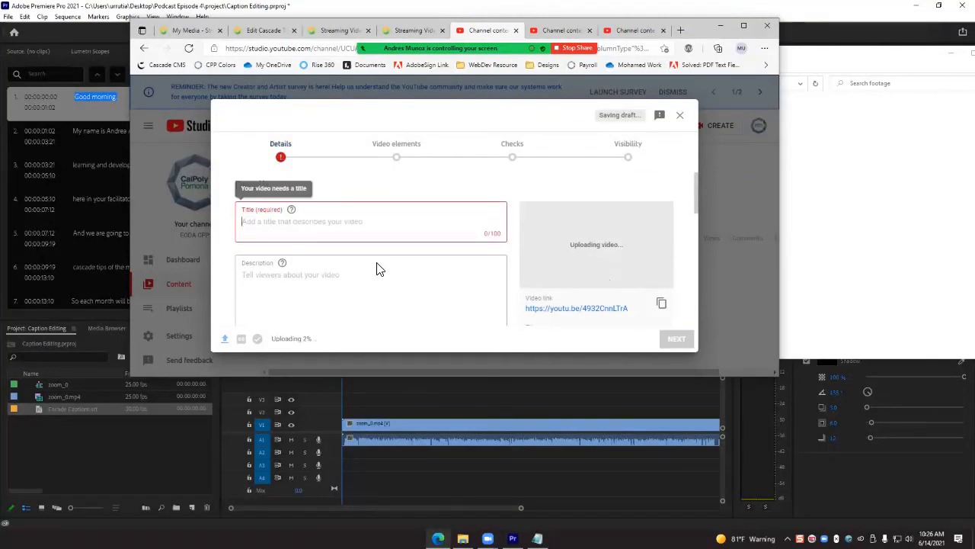
{"action": "type", "text": "C"}
{"action": "key", "text": "BackSpace"}
{"action": "type", "text": "Tip of the Month"}
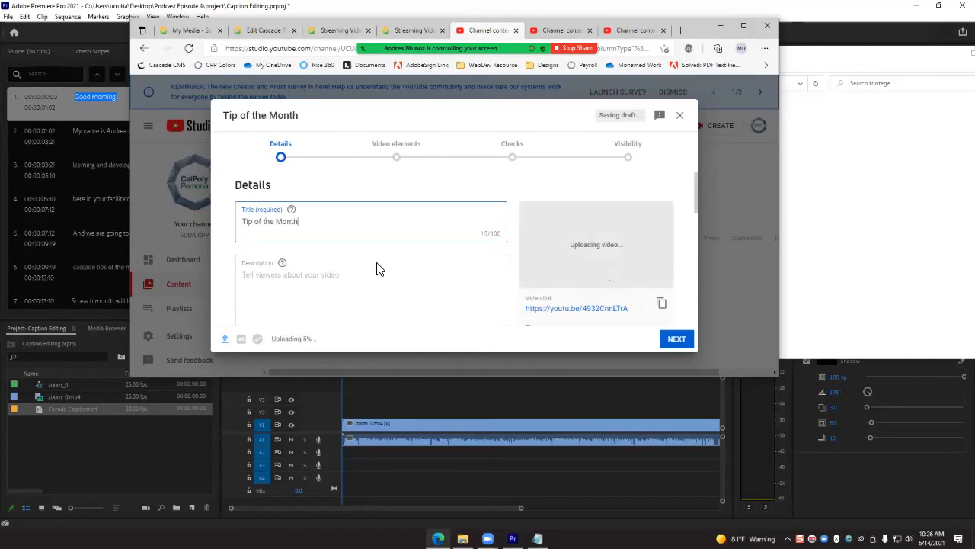
- Examine the description, thumbnail, playlist, audience and age restriction settings in the video's upload details
{"action": "scroll", "coordinate": [366, 243], "scroll_direction": "down", "scroll_amount": 1}
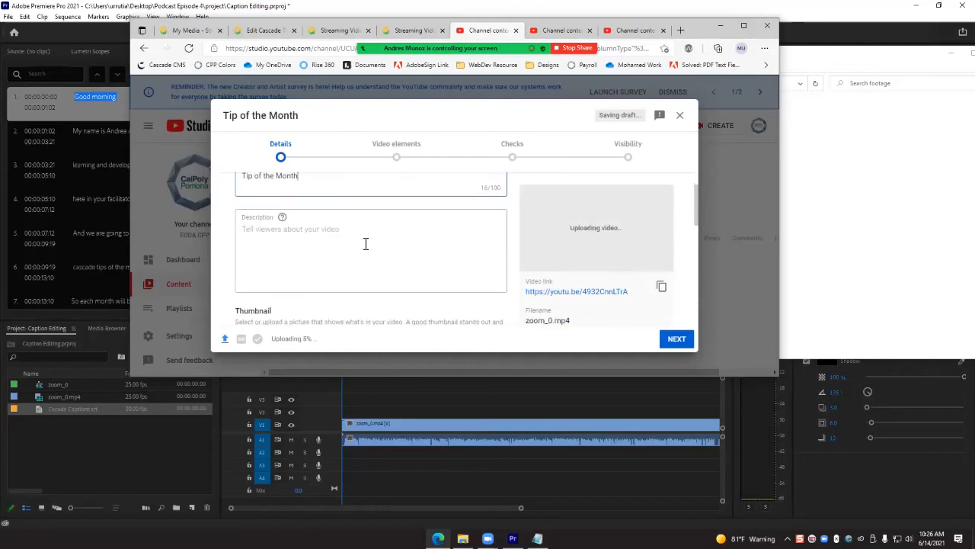
{"action": "scroll", "coordinate": [387, 276], "scroll_direction": "down", "scroll_amount": 3}
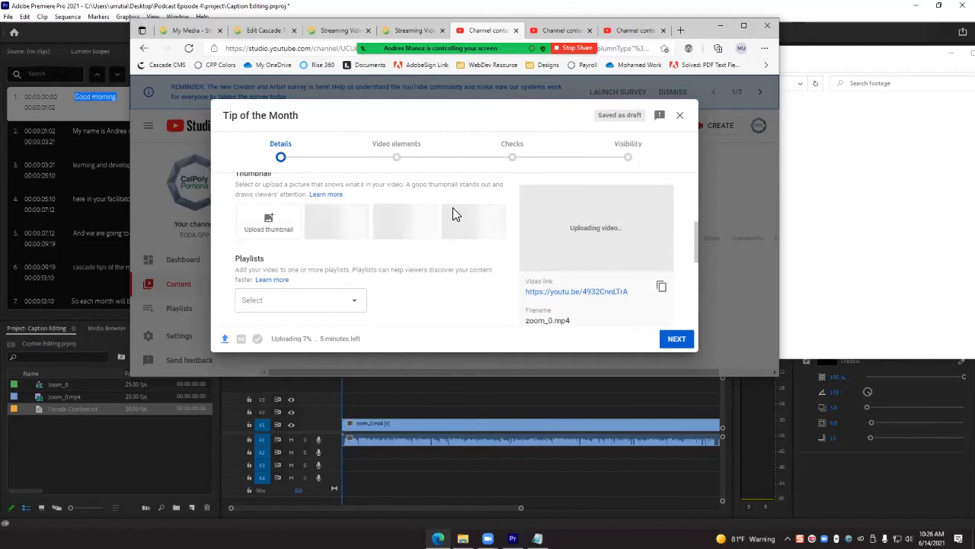
{"action": "scroll", "coordinate": [424, 264], "scroll_direction": "down", "scroll_amount": 2}
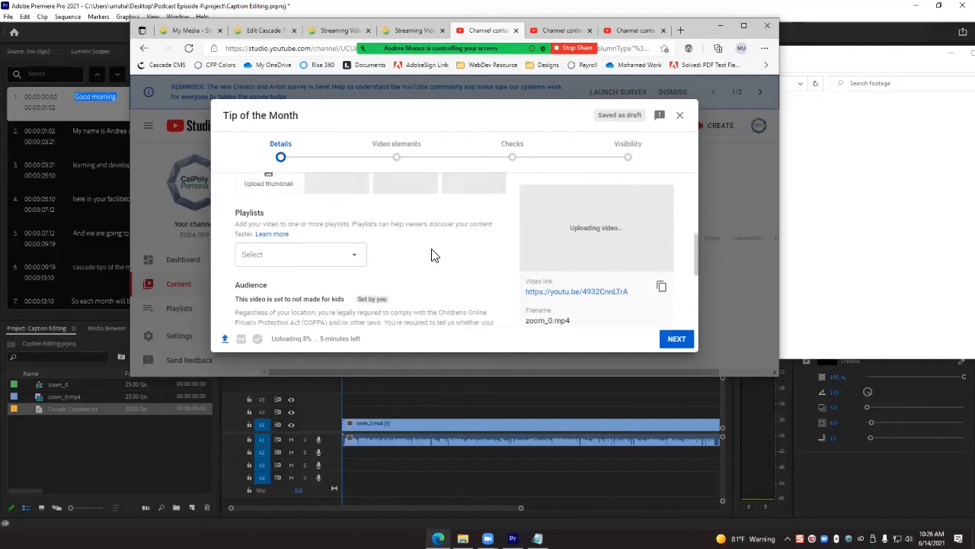
{"action": "scroll", "coordinate": [440, 257], "scroll_direction": "down", "scroll_amount": 1}
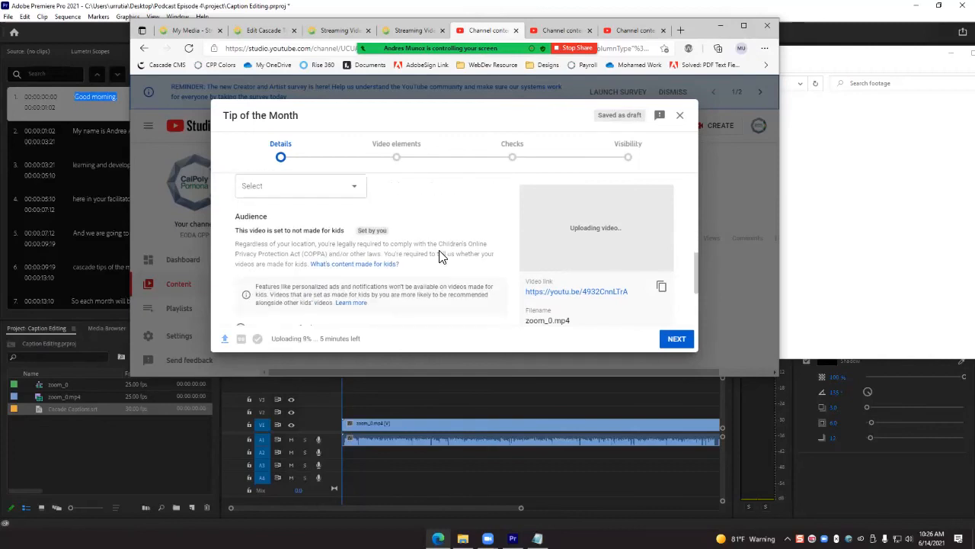
{"action": "scroll", "coordinate": [439, 257], "scroll_direction": "down", "scroll_amount": 1}
{"action": "scroll", "coordinate": [432, 251], "scroll_direction": "down", "scroll_amount": 1}
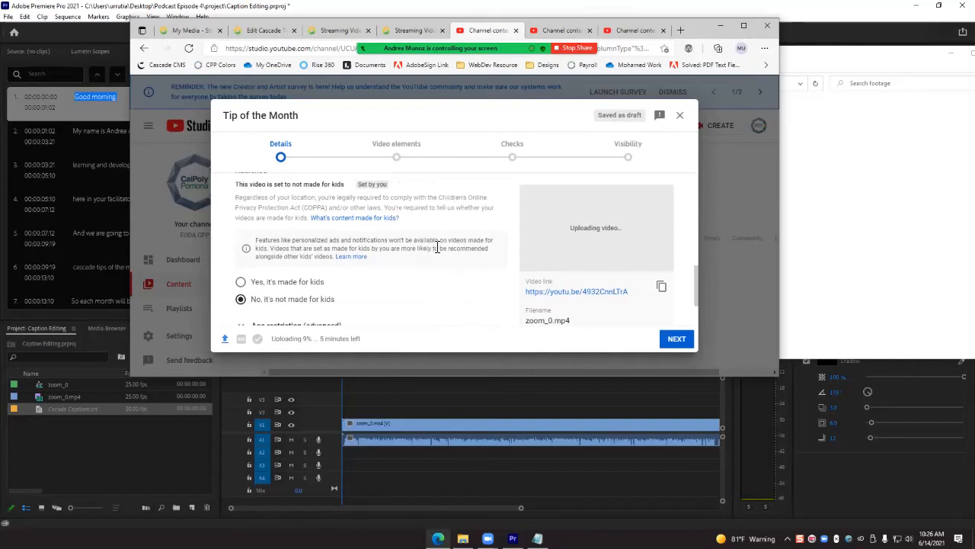
{"action": "scroll", "coordinate": [432, 251], "scroll_direction": "down", "scroll_amount": 2}
{"action": "scroll", "coordinate": [423, 257], "scroll_direction": "up", "scroll_amount": 2}
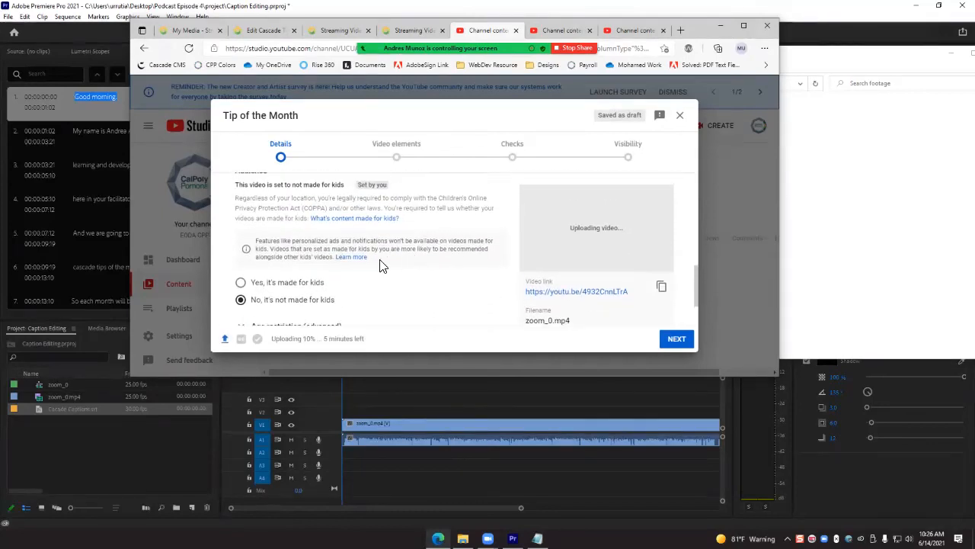
{"action": "scroll", "coordinate": [249, 211], "scroll_direction": "up", "scroll_amount": 1}
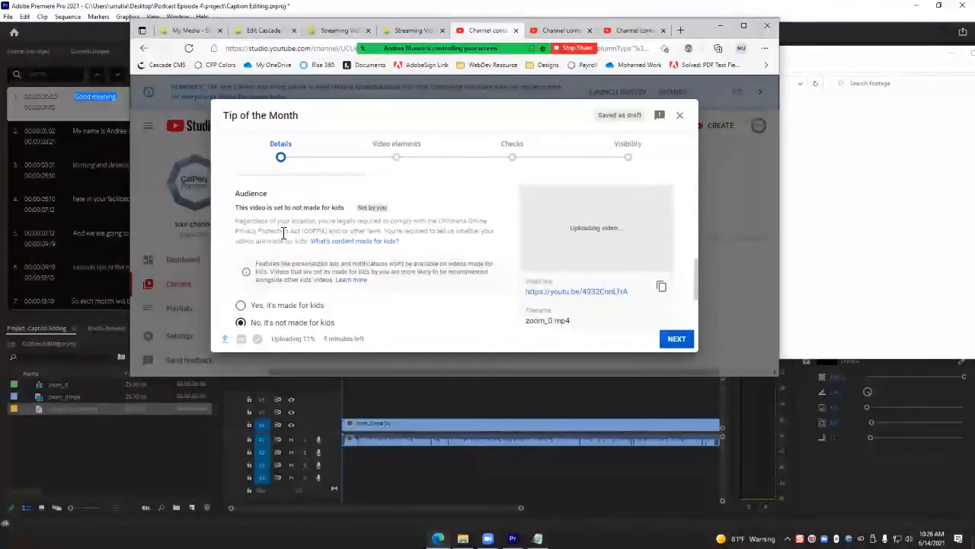
{"action": "scroll", "coordinate": [319, 287], "scroll_direction": "down", "scroll_amount": 1}
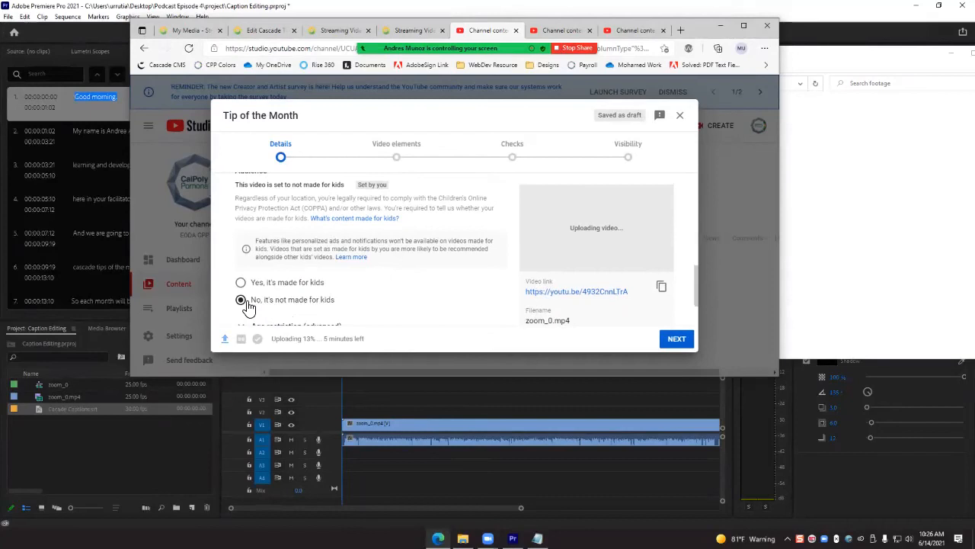
{"action": "scroll", "coordinate": [473, 266], "scroll_direction": "down", "scroll_amount": 2}
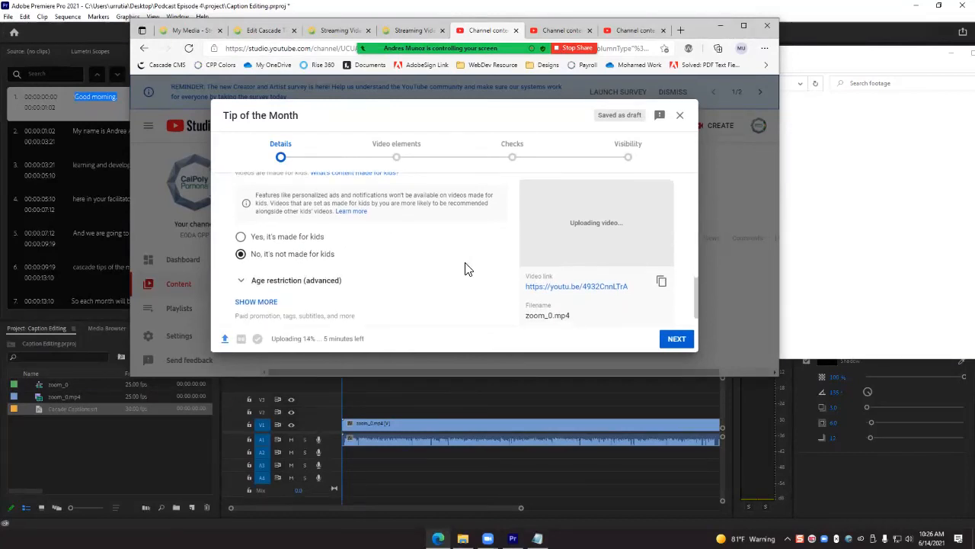
{"action": "scroll", "coordinate": [467, 269], "scroll_direction": "down", "scroll_amount": 1}
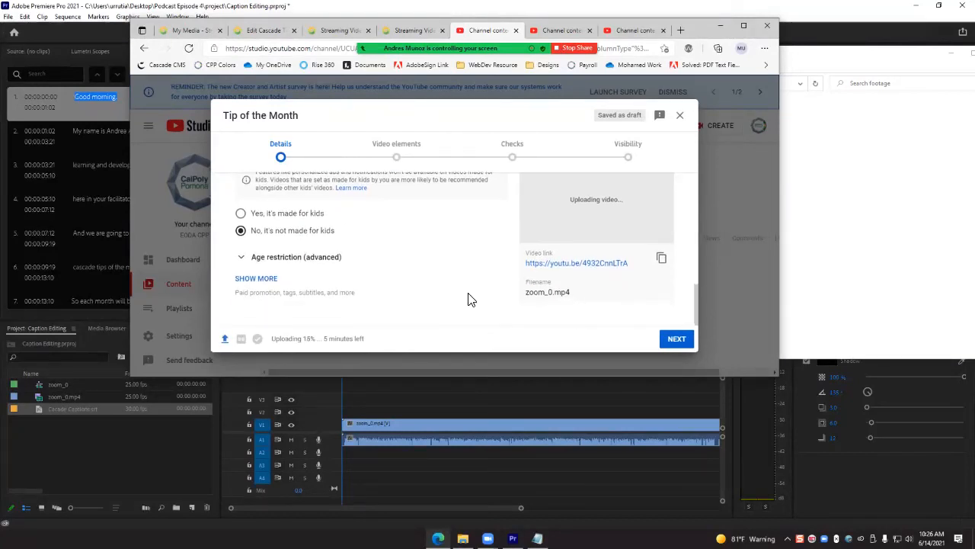
{"action": "scroll", "coordinate": [431, 282], "scroll_direction": "up", "scroll_amount": 3}
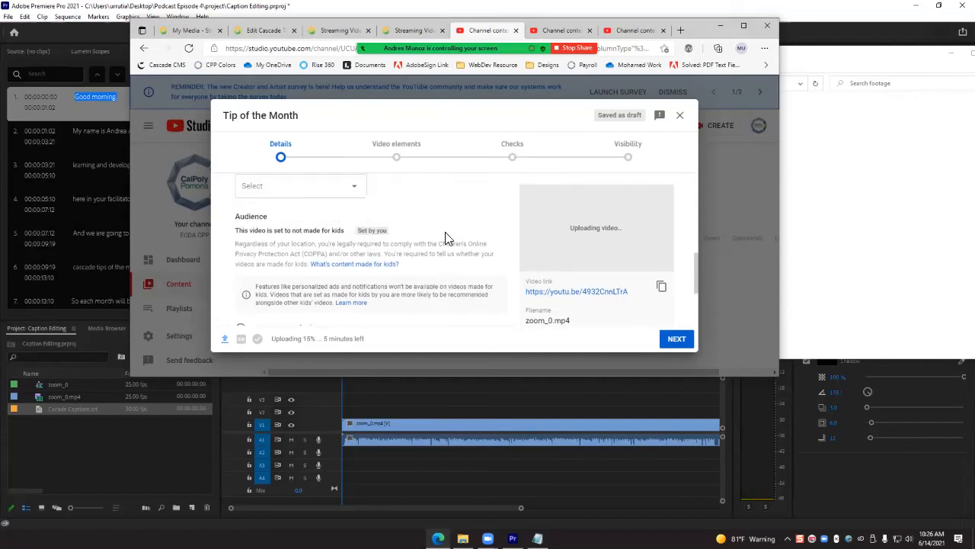
- Add subtitles to the Tip of the Month video by uploading Cacade Captions.srt as a file with timing
{"action": "left_click", "coordinate": [677, 339]}
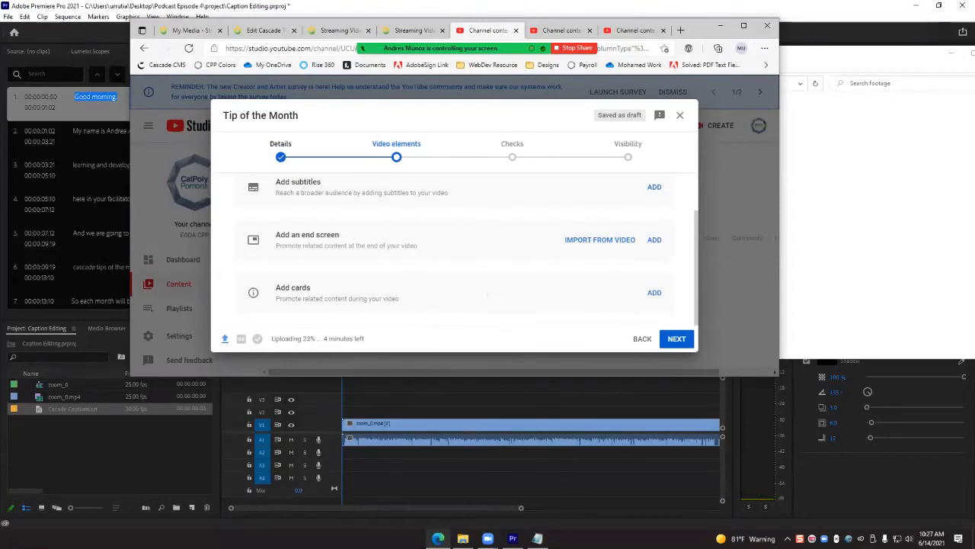
{"action": "left_click", "coordinate": [654, 186]}
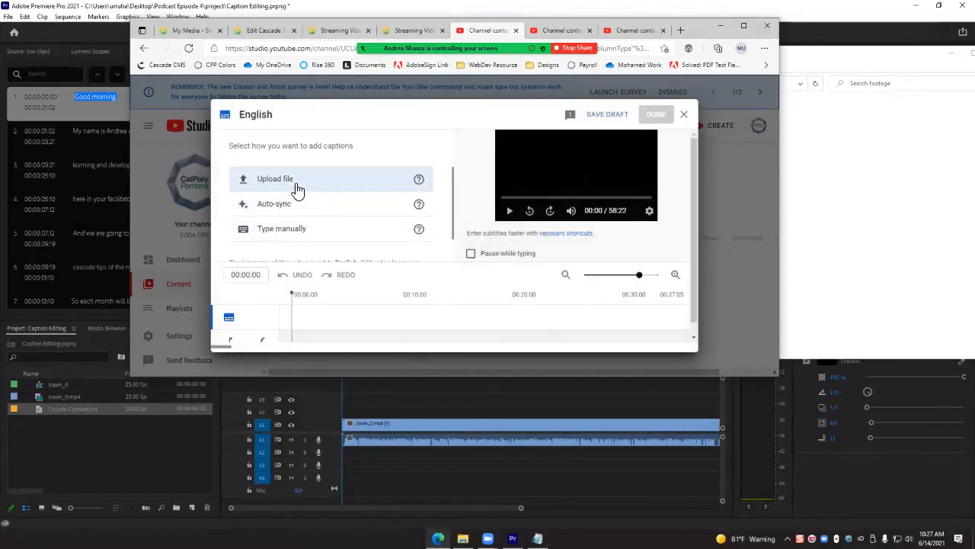
{"action": "left_click", "coordinate": [275, 179]}
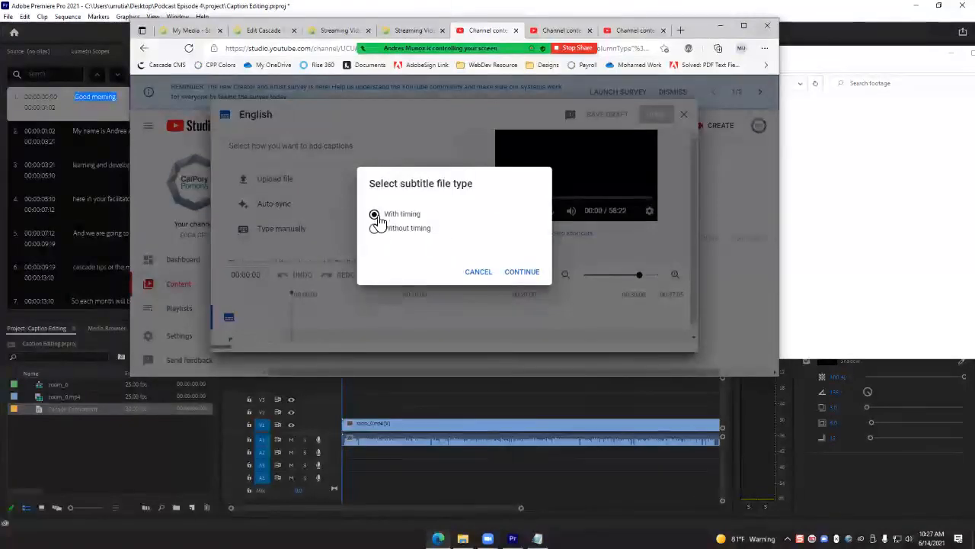
{"action": "left_click", "coordinate": [521, 273]}
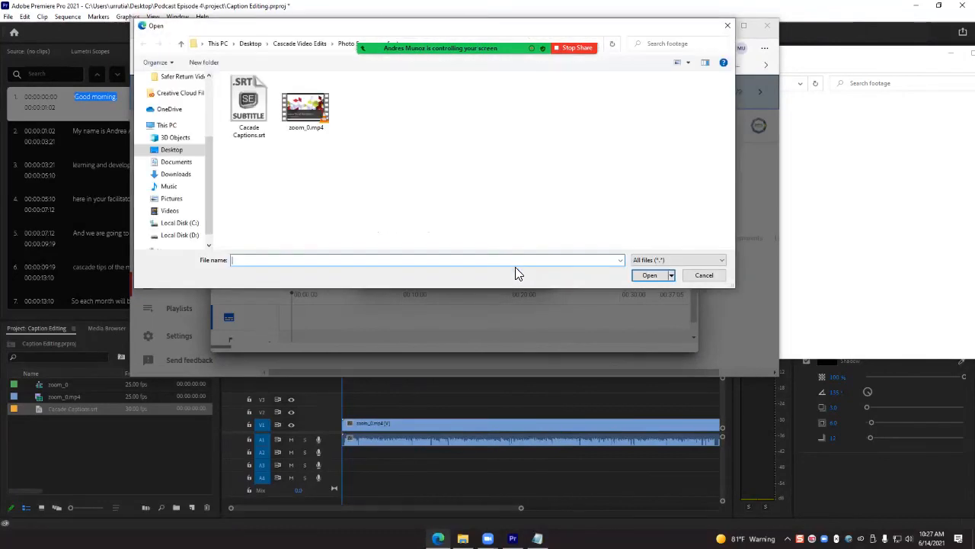
{"action": "left_click", "coordinate": [257, 99]}
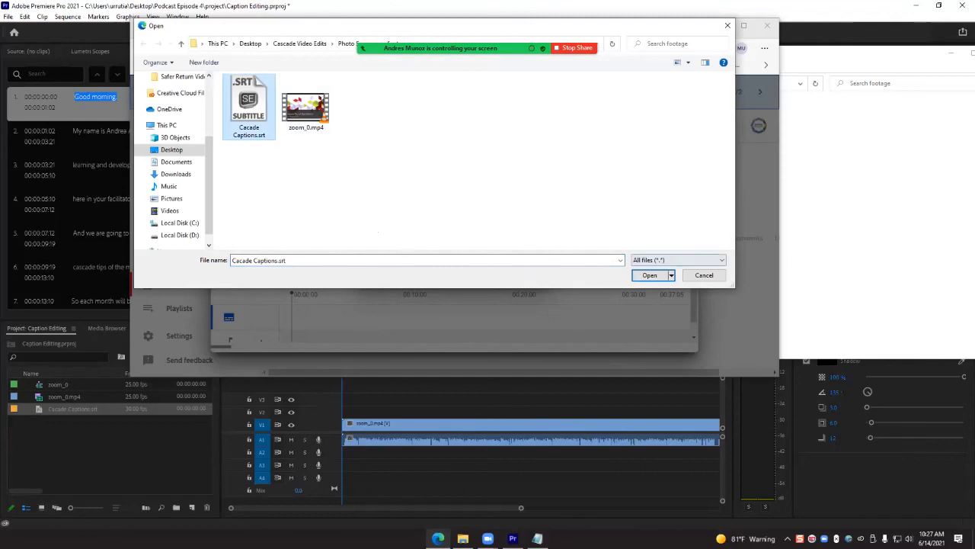
{"action": "left_click", "coordinate": [650, 275]}
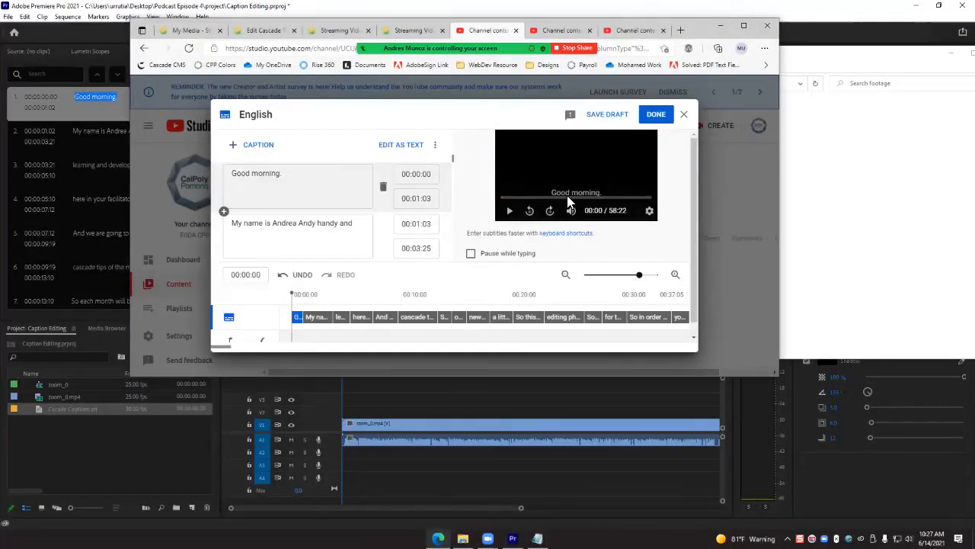
- Review the first imported captions and their timings, and publish them as the video's English subtitles
{"action": "scroll", "coordinate": [341, 226], "scroll_direction": "down", "scroll_amount": 1}
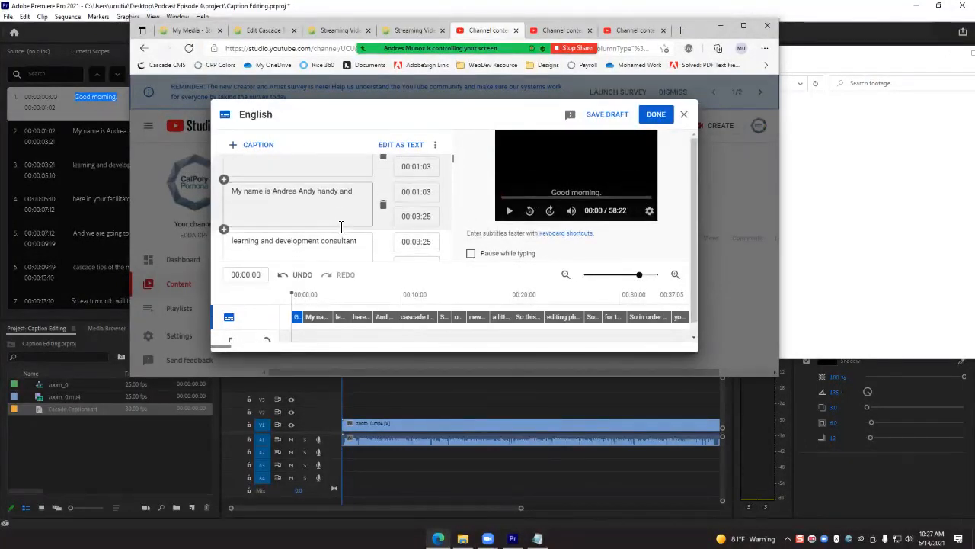
{"action": "scroll", "coordinate": [342, 225], "scroll_direction": "down", "scroll_amount": 2}
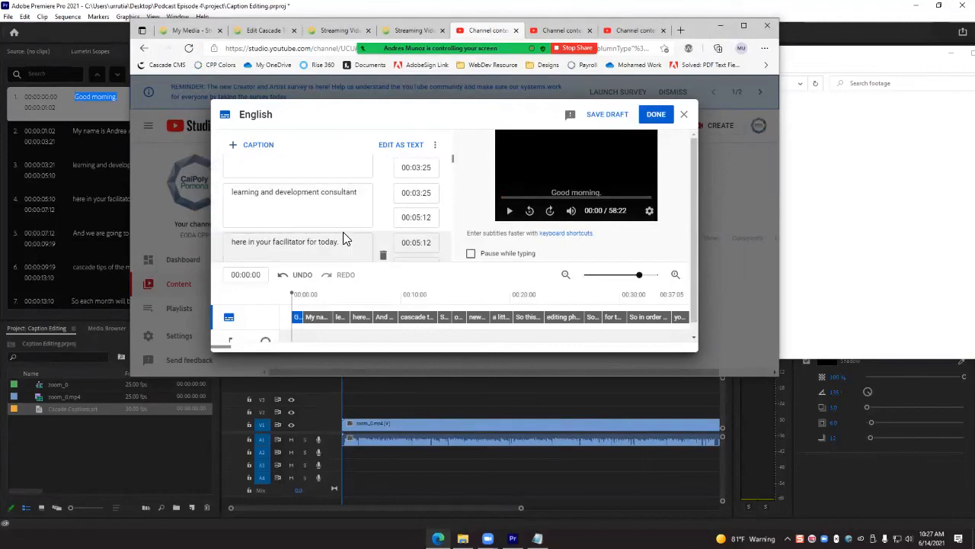
{"action": "scroll", "coordinate": [342, 239], "scroll_direction": "down", "scroll_amount": 1}
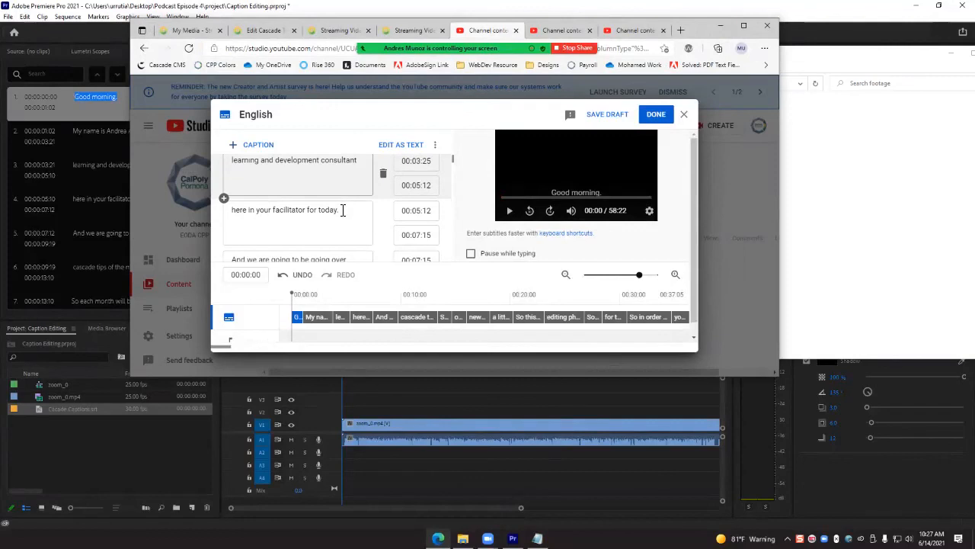
{"action": "scroll", "coordinate": [343, 211], "scroll_direction": "up", "scroll_amount": 4}
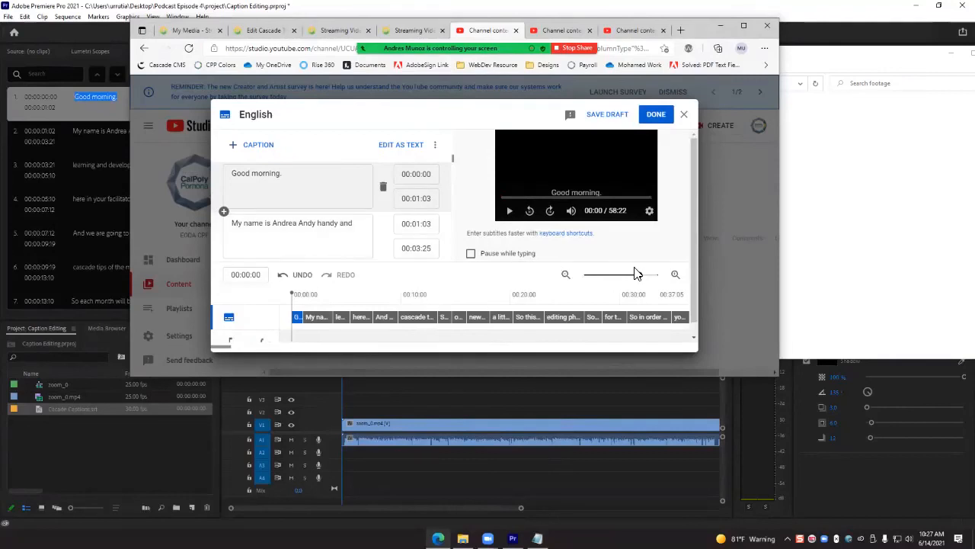
{"action": "left_click", "coordinate": [646, 116]}
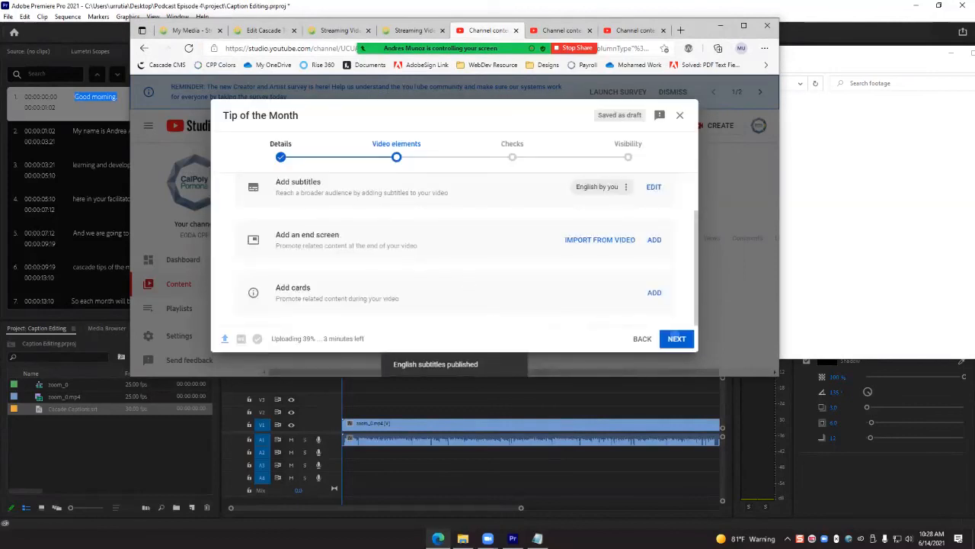
- Continue past the checks, set the video's visibility to Private, save it and dismiss the upload notice
{"action": "left_click", "coordinate": [676, 338]}
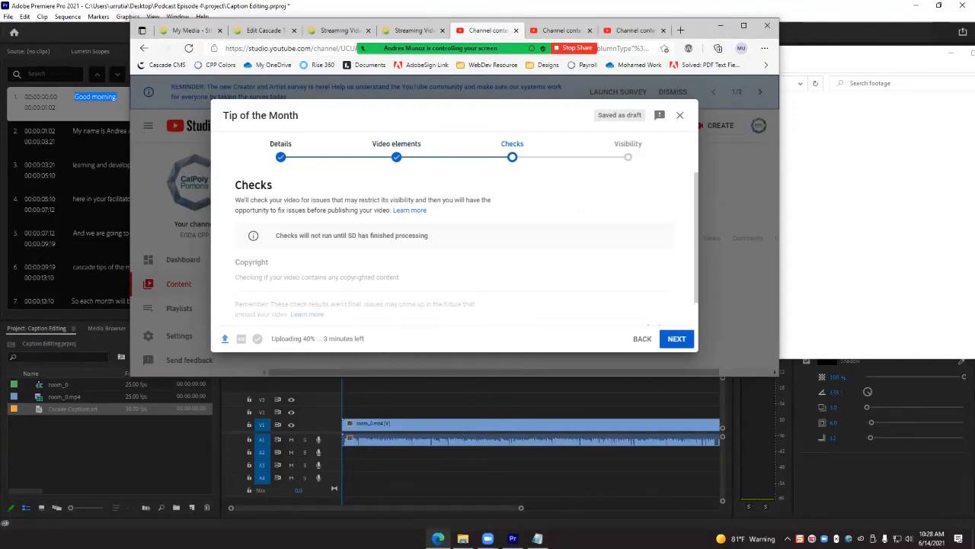
{"action": "scroll", "coordinate": [598, 286], "scroll_direction": "down", "scroll_amount": 1}
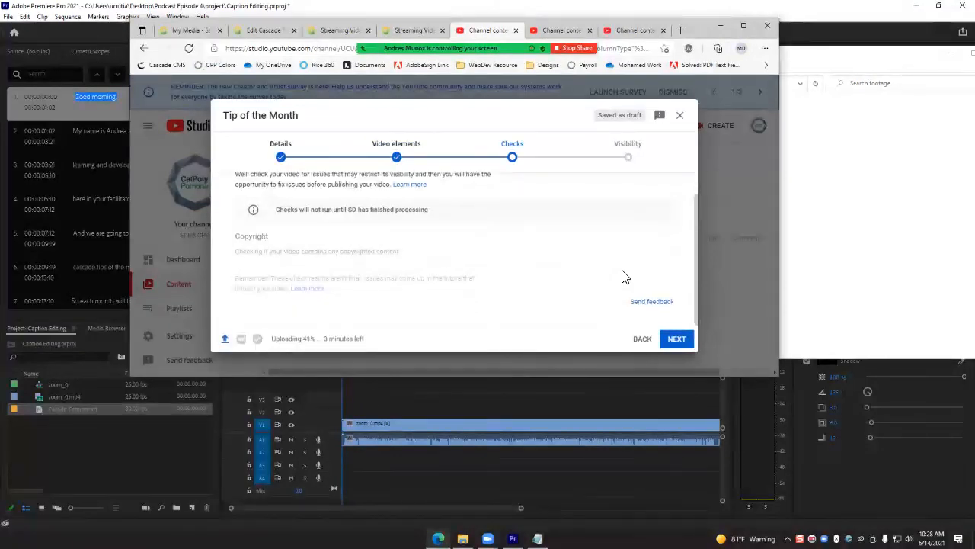
{"action": "left_click", "coordinate": [676, 339]}
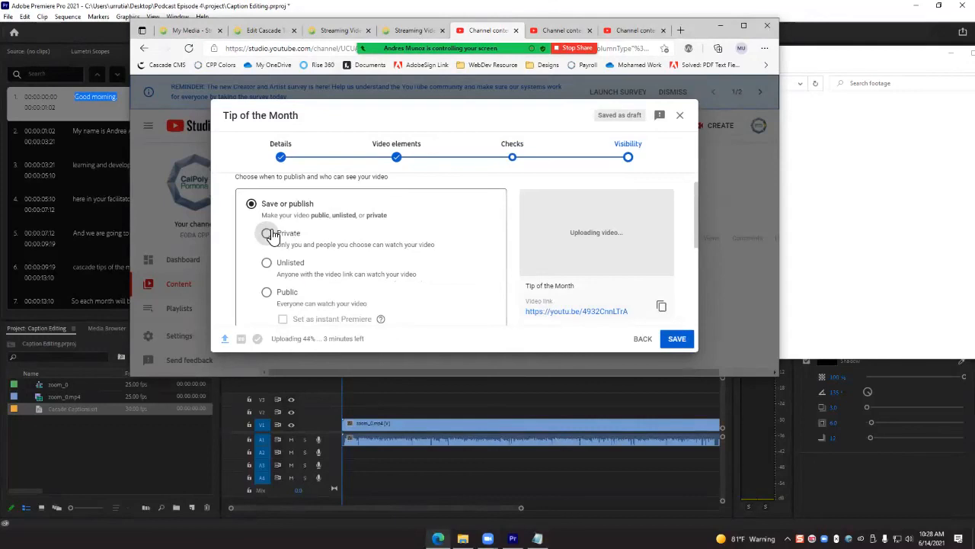
{"action": "scroll", "coordinate": [335, 261], "scroll_direction": "down", "scroll_amount": 1}
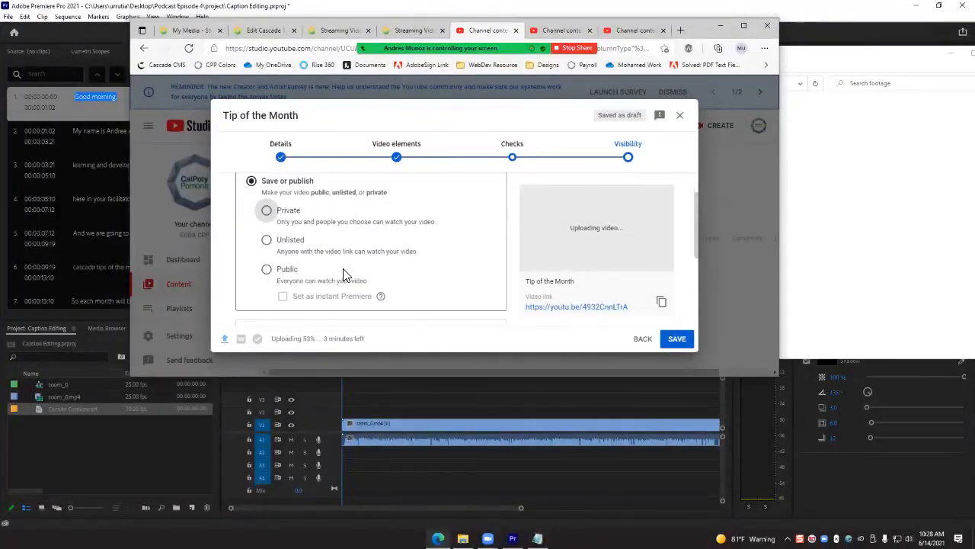
{"action": "left_click", "coordinate": [267, 213]}
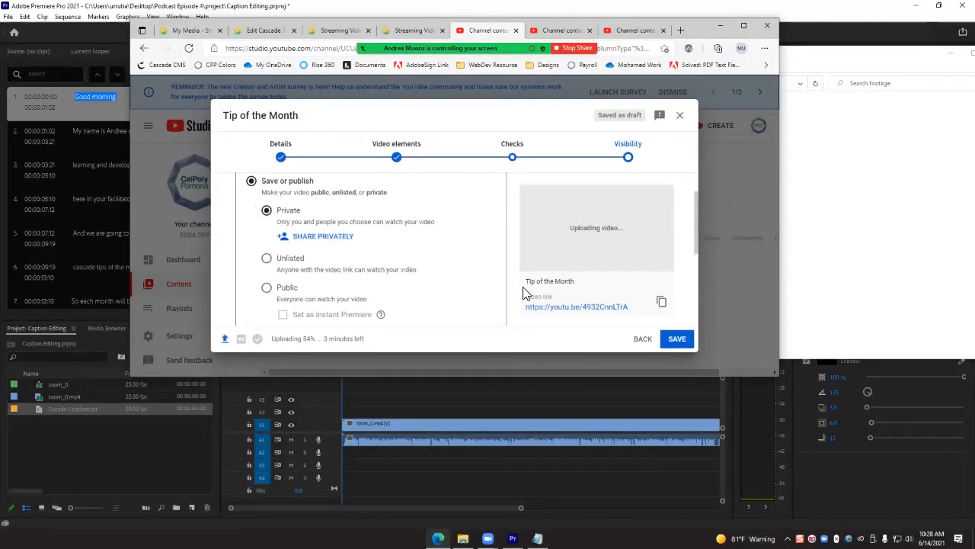
{"action": "left_click", "coordinate": [677, 338]}
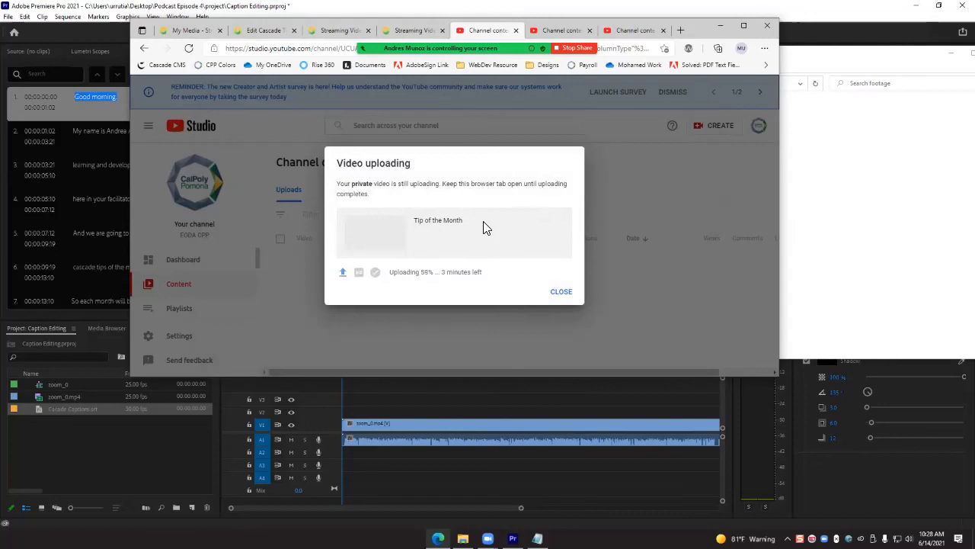
{"action": "left_click", "coordinate": [561, 293]}
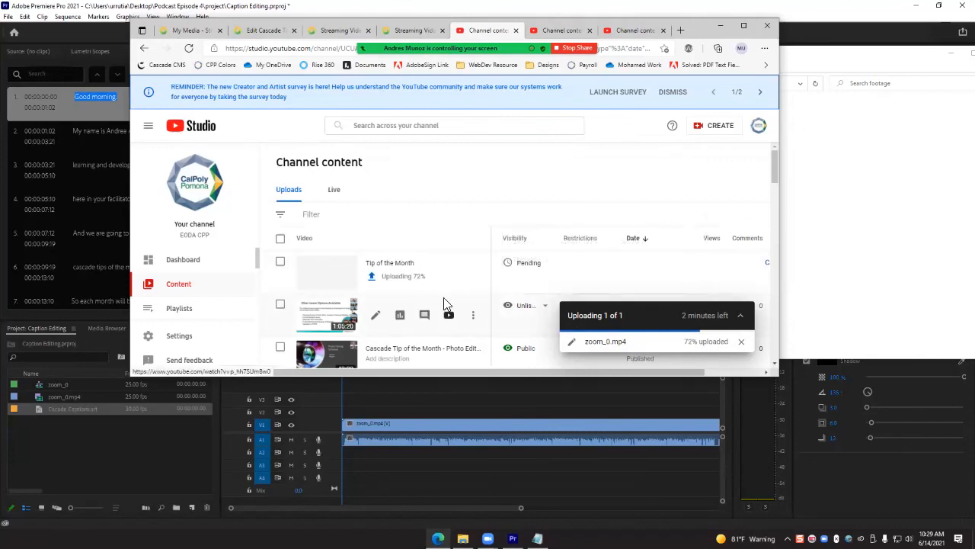
{"action": "scroll", "coordinate": [481, 246], "scroll_direction": "down", "scroll_amount": 1}
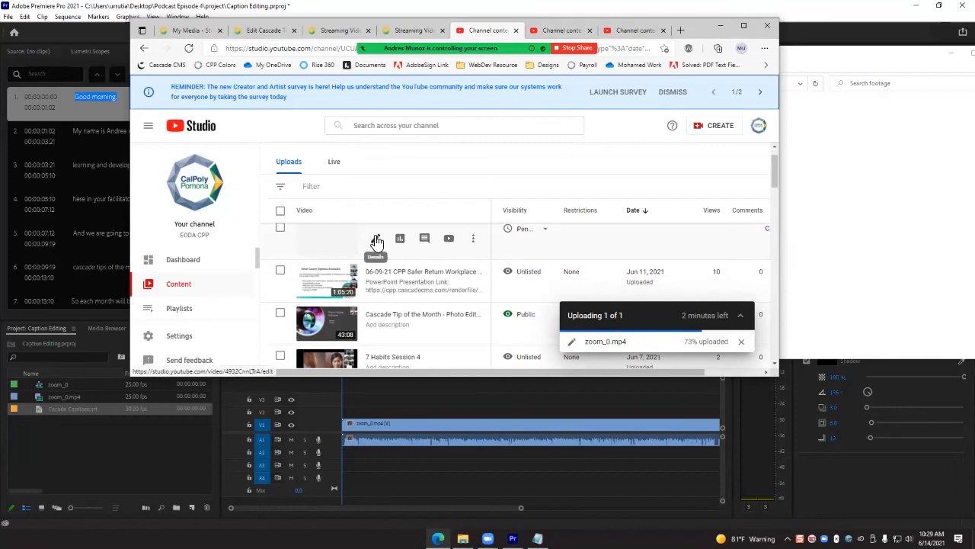
{"action": "scroll", "coordinate": [396, 251], "scroll_direction": "up", "scroll_amount": 1}
{"action": "mouse_move", "coordinate": [442, 287]}
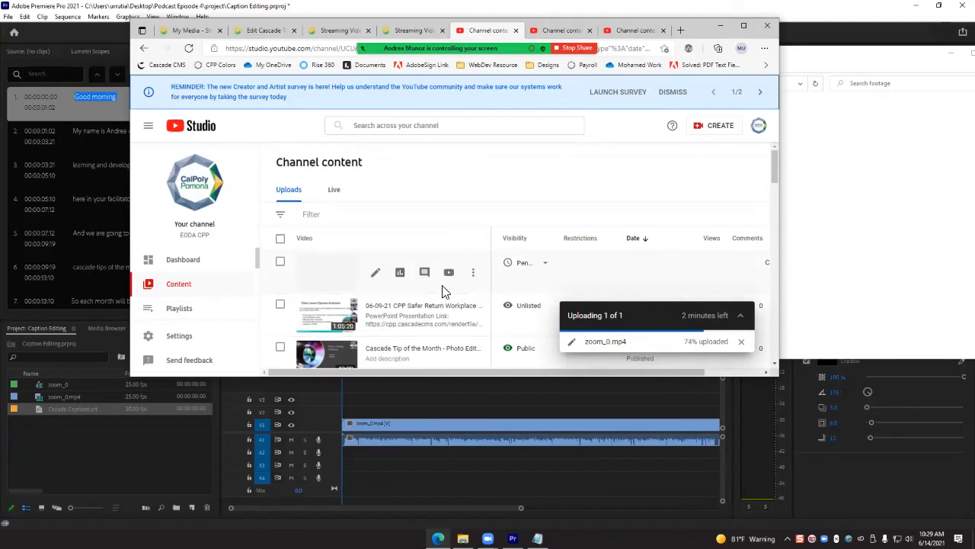